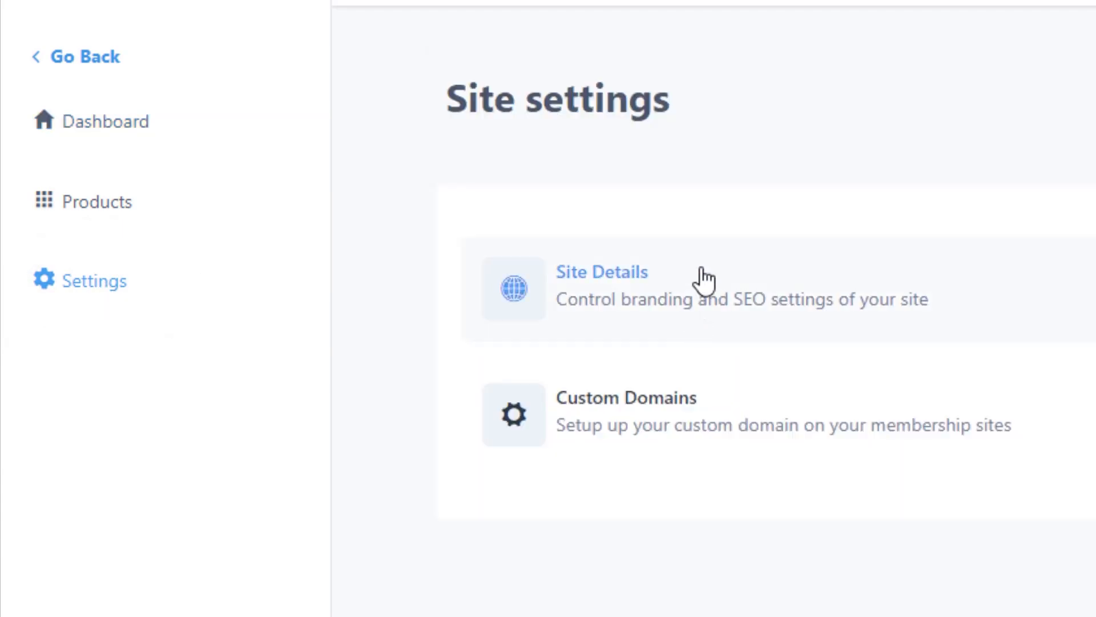
Open the Site Details settings and set the site title to "Tutorial Courses".
click(801, 299)
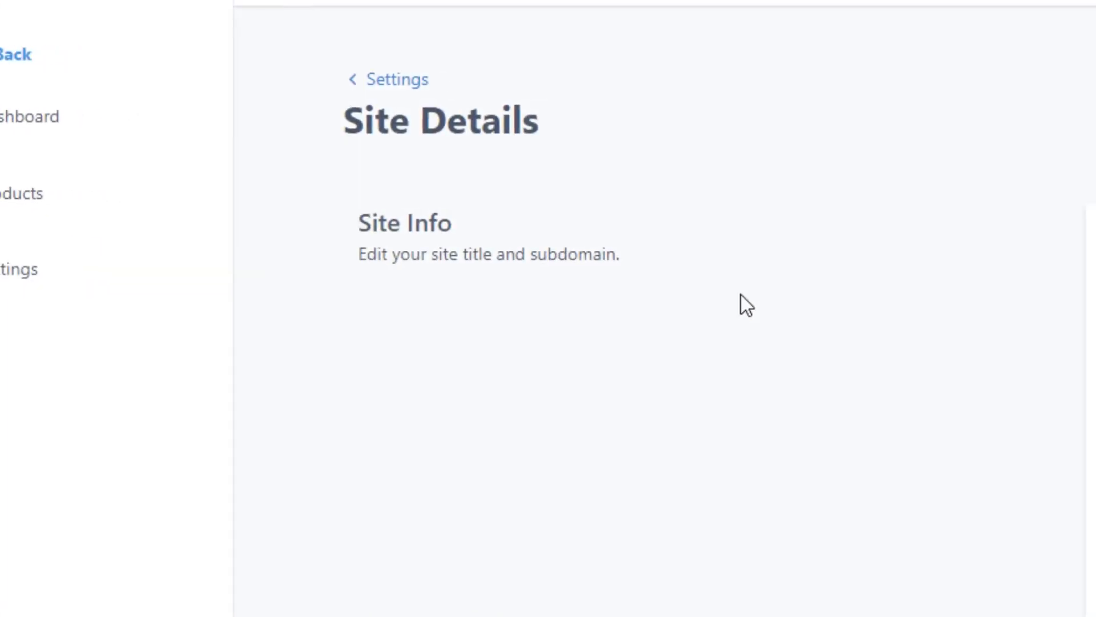
click(497, 245)
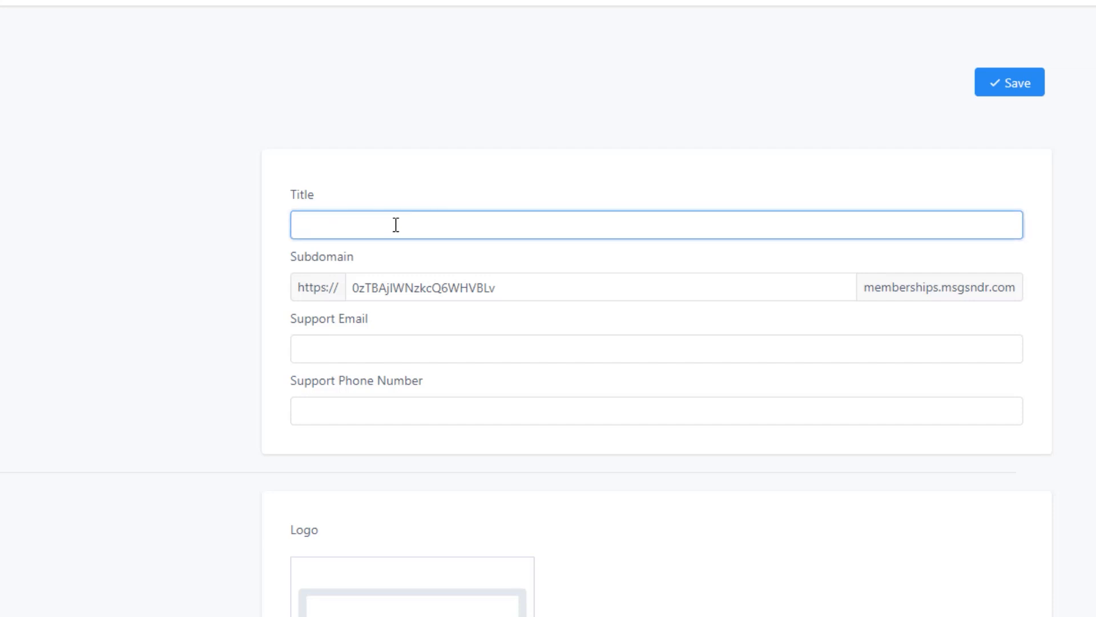
text(Tutorial Courses)
Replace the site's default subdomain with "tutorialcourses".
click(399, 277)
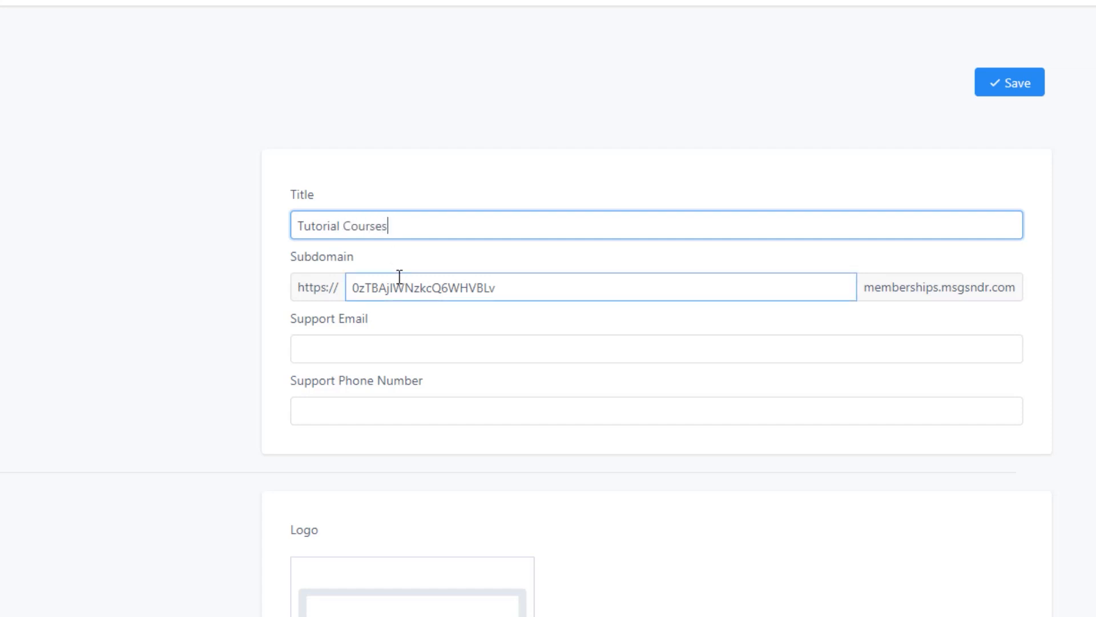
double_click(407, 289)
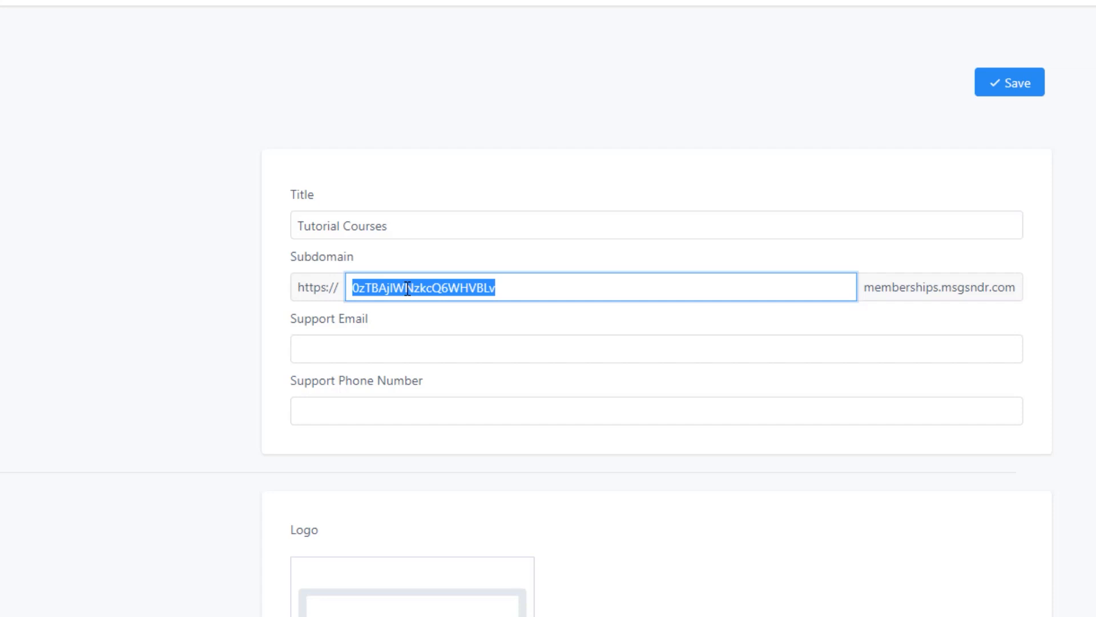
text(tutor)
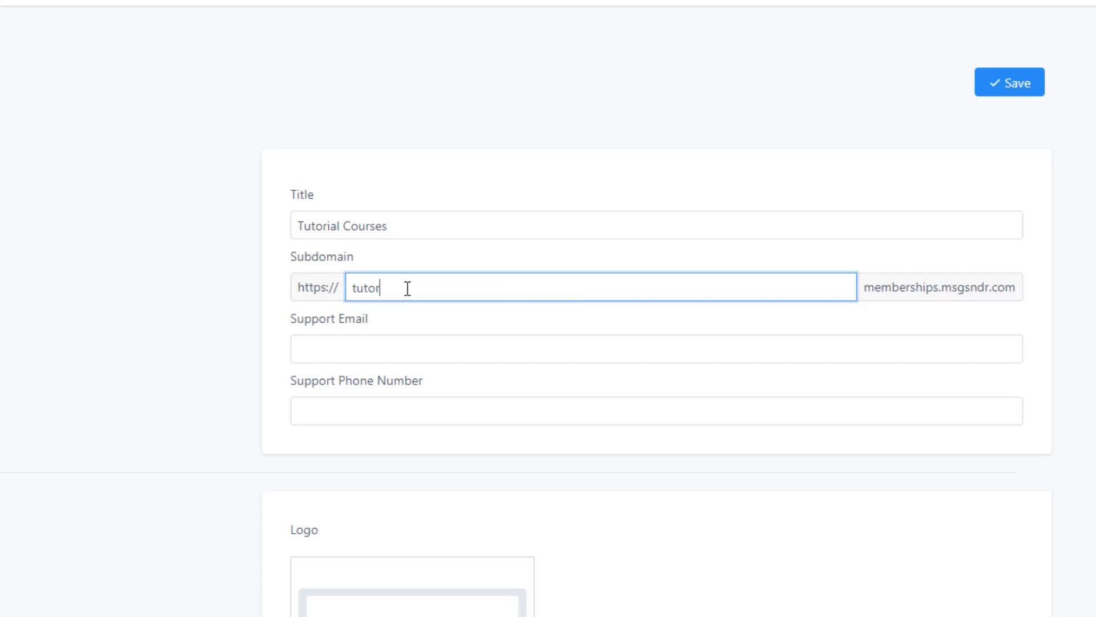
key(BackSpace)
text(rialcourses)
Fill in the site's support email address, leaving the support phone number empty.
click(374, 345)
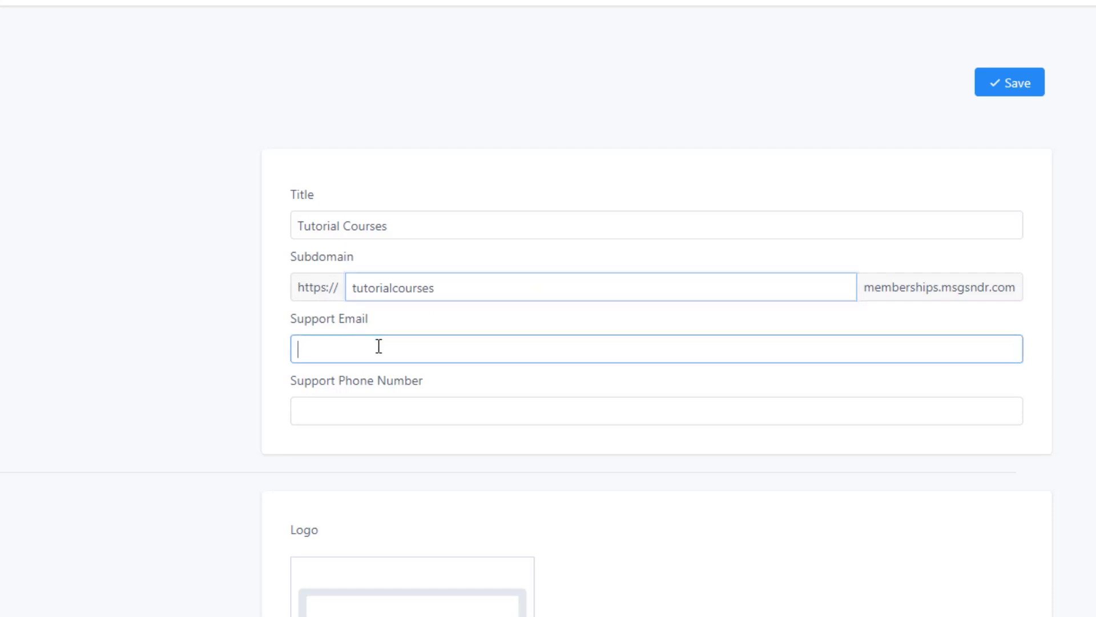
key(Tab)
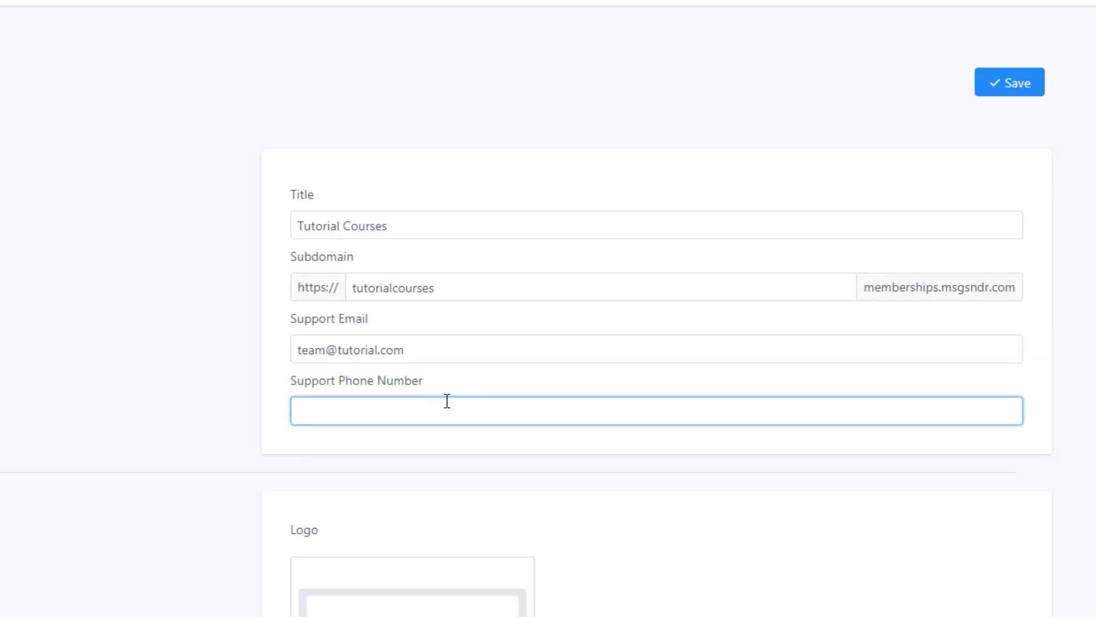
Switch to Canva and create a new design with custom dimensions of 640 × 640 px for the site logo.
scroll(447, 401, down, 5)
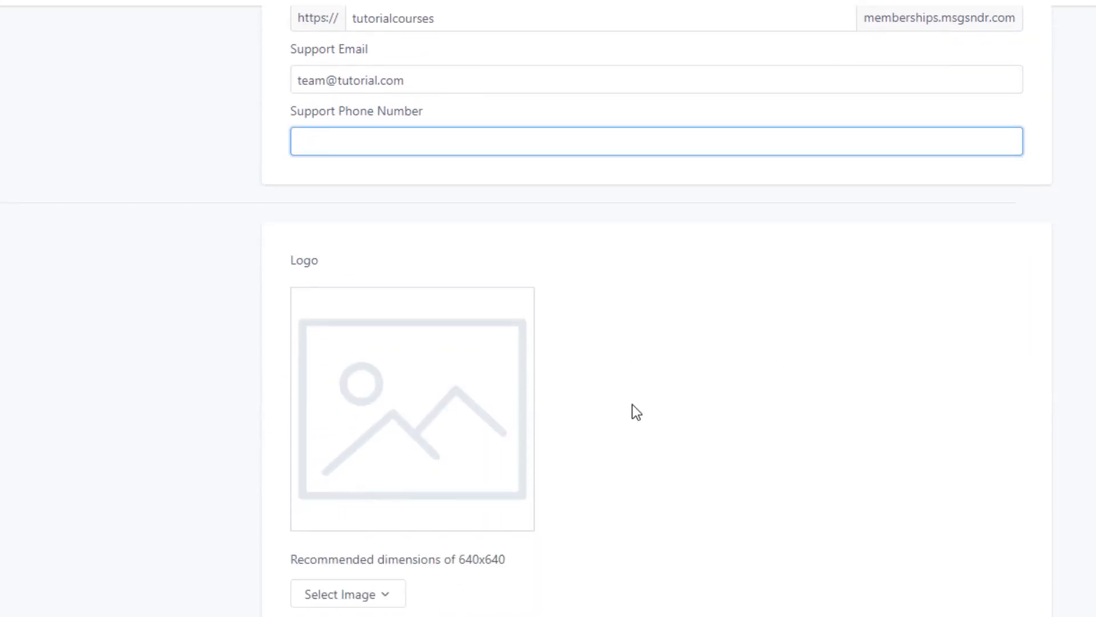
scroll(632, 404, down, 2)
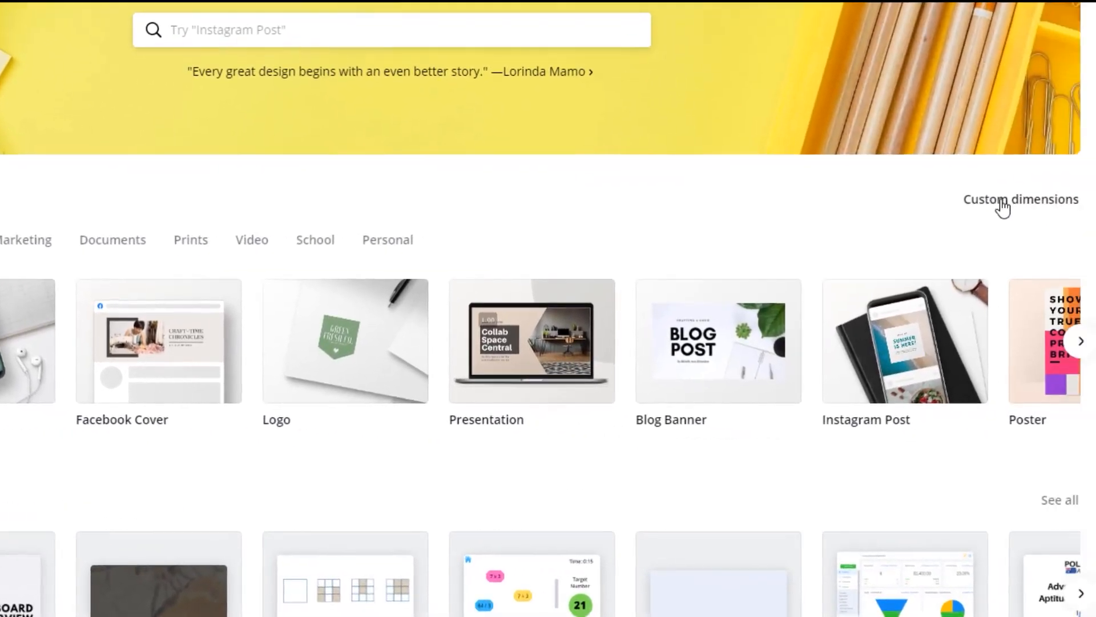
click(1001, 207)
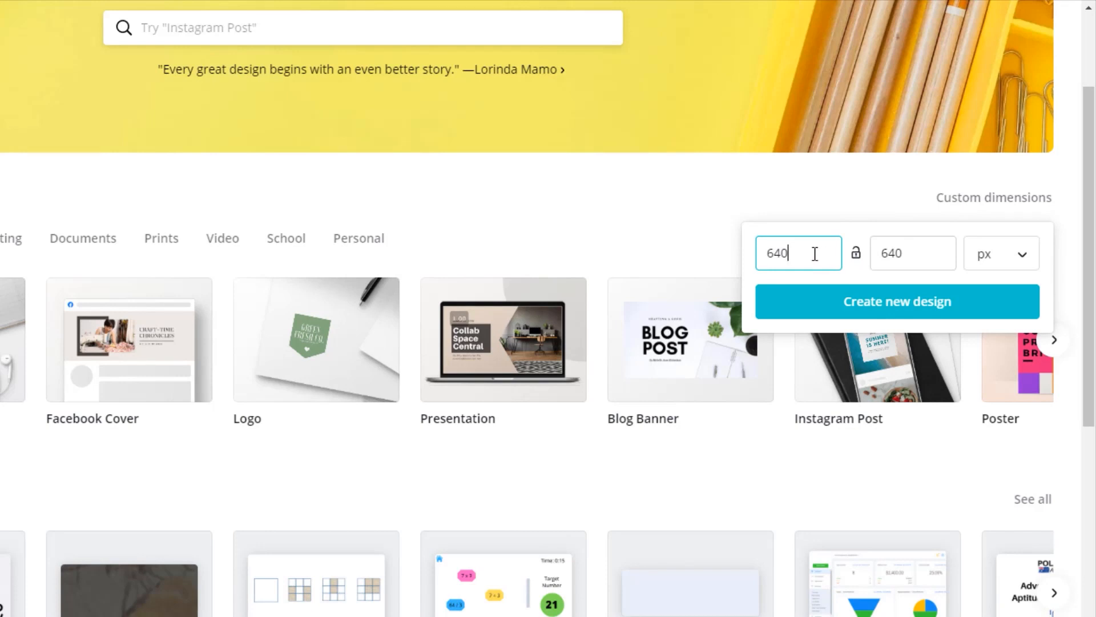
click(863, 314)
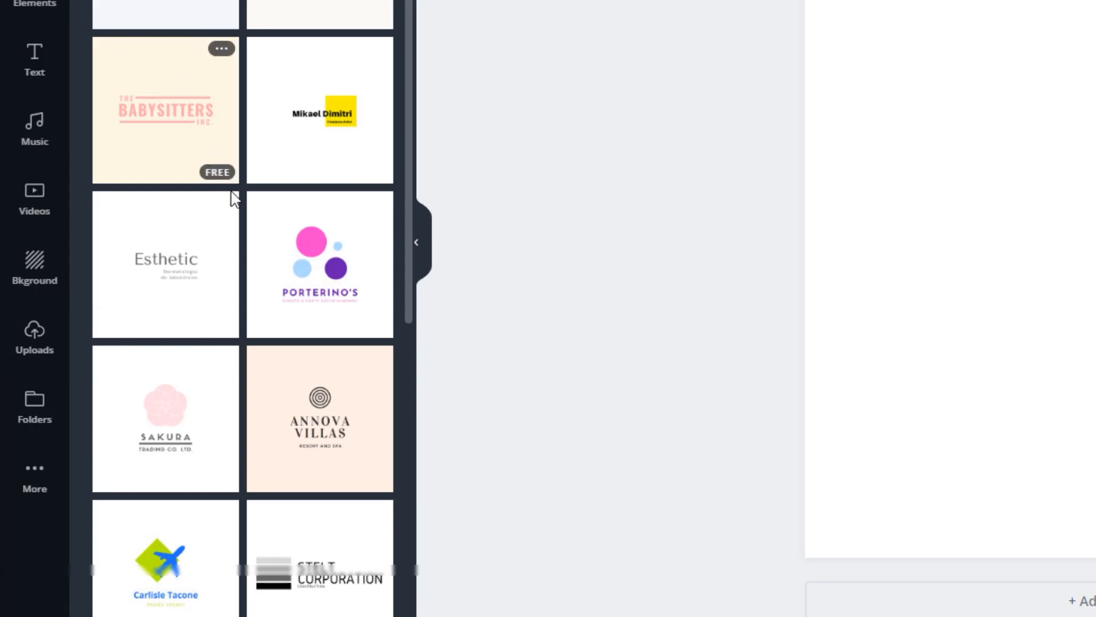
Browse the logo templates and apply the Porterino's template with the coloured circles to the blank design.
scroll(231, 237, down, 5)
scroll(233, 239, down, 8)
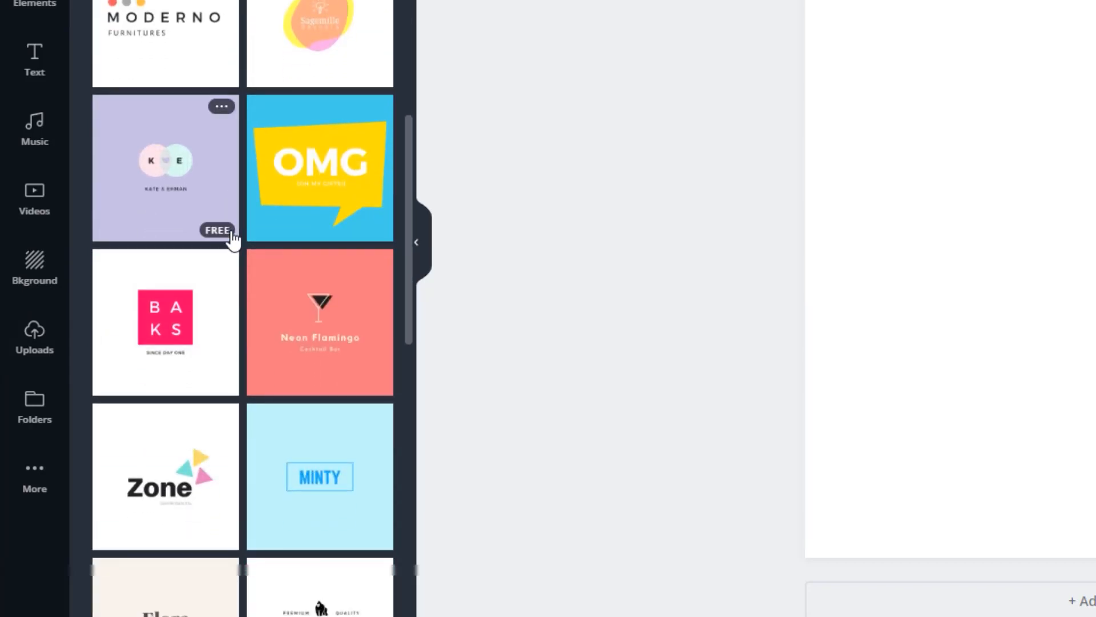
scroll(232, 239, up, 8)
scroll(233, 238, down, 12)
scroll(232, 239, up, 15)
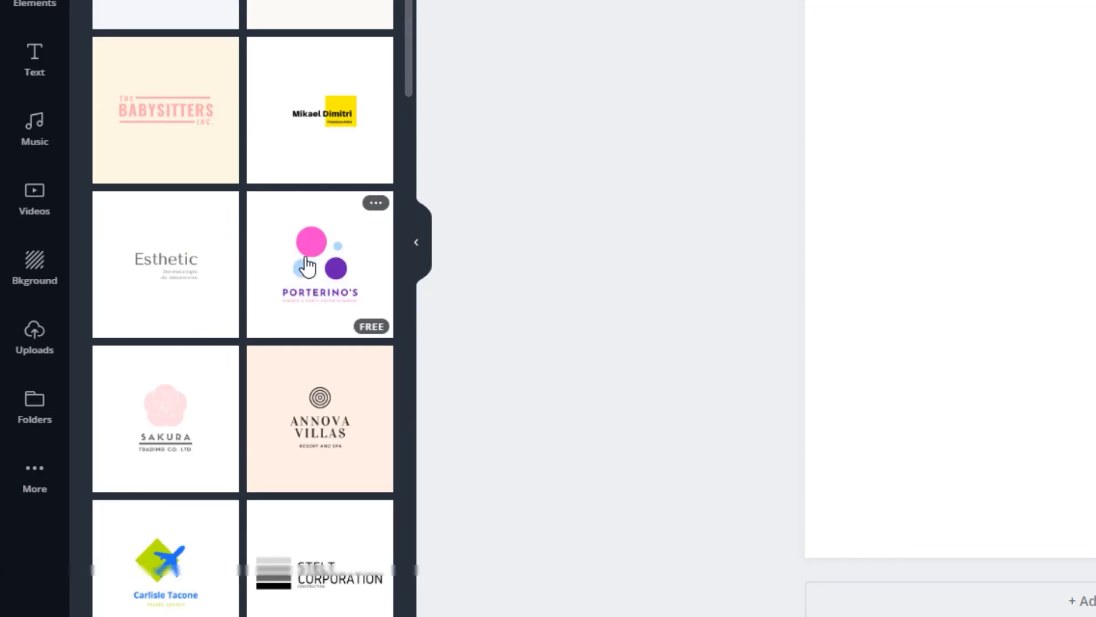
click(309, 265)
Replace the logo's main text with "TUTORIAL" and its tagline with "COURSES".
click(634, 407)
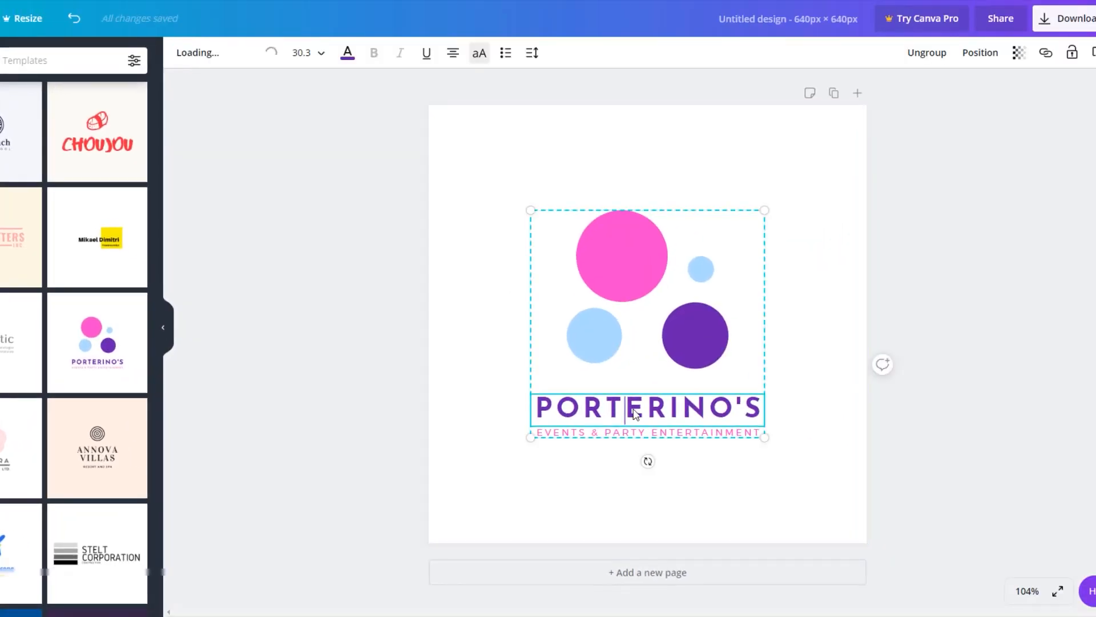
double_click(633, 409)
text(T)
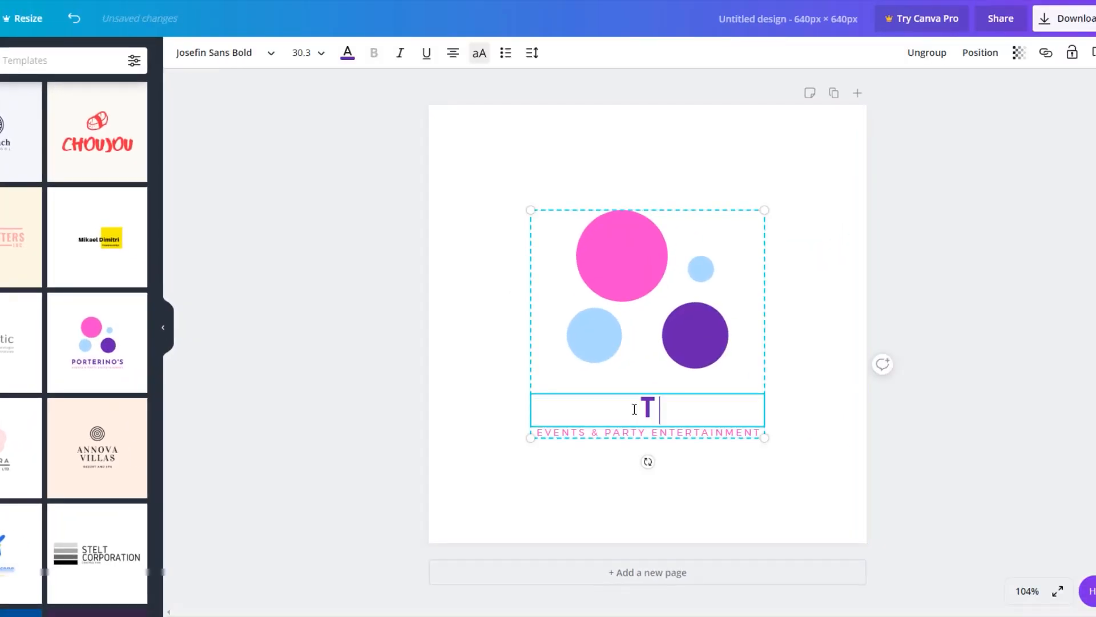
text(UTORIAL)
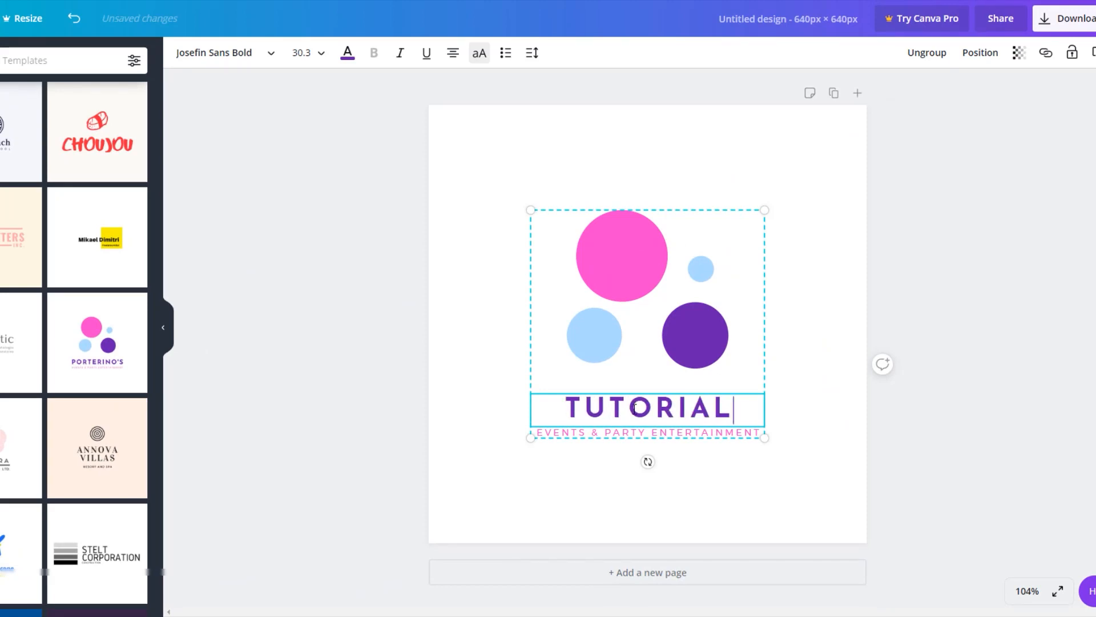
click(638, 432)
double_click(639, 433)
text(COURSES)
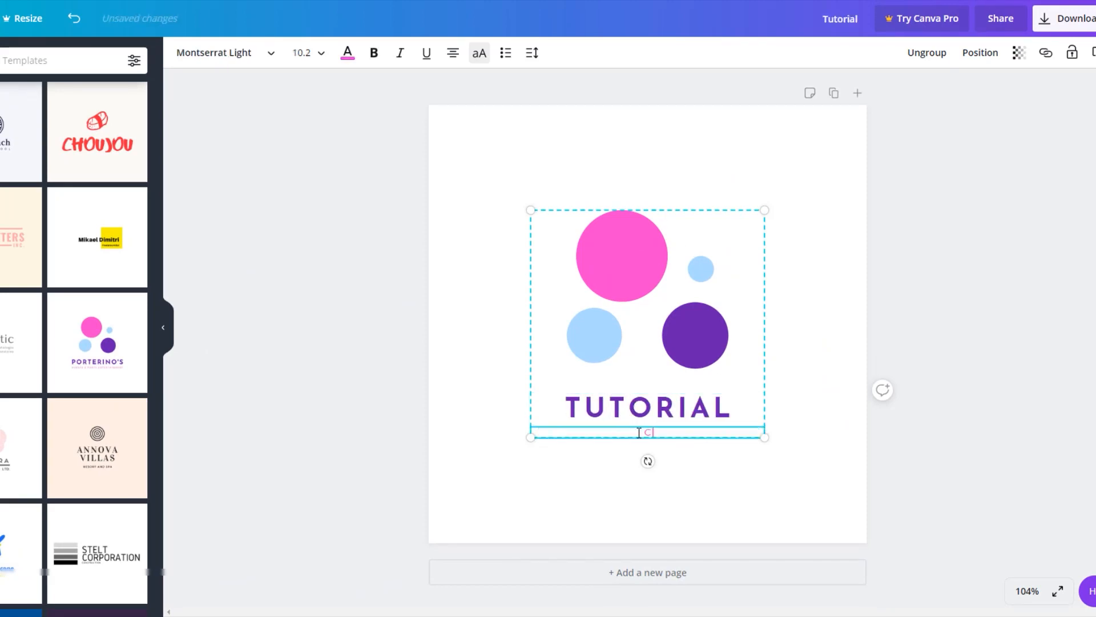
Recolour the large pink circle dark blue and the purple circle black, and enlarge the logo group to about 519 × 505 px.
click(632, 288)
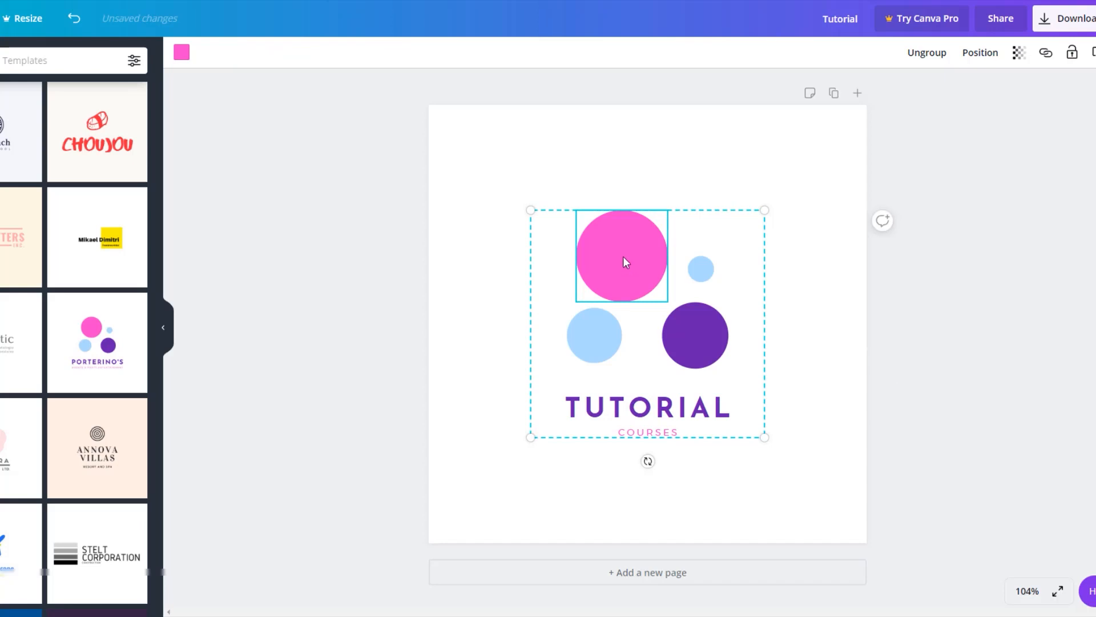
click(181, 53)
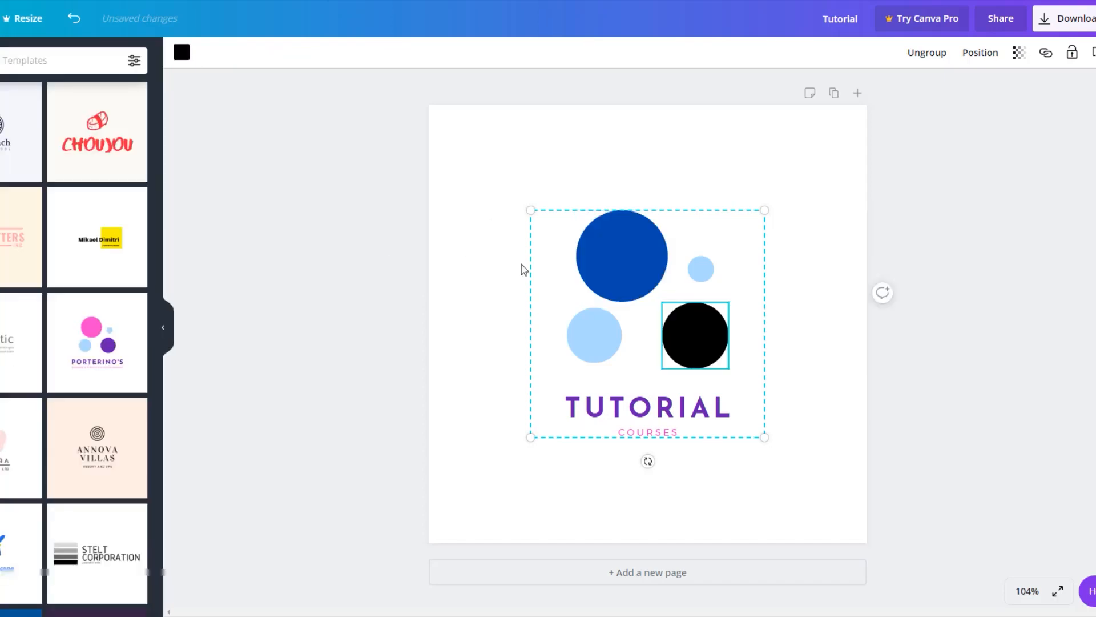
drag(531, 210, 466, 154)
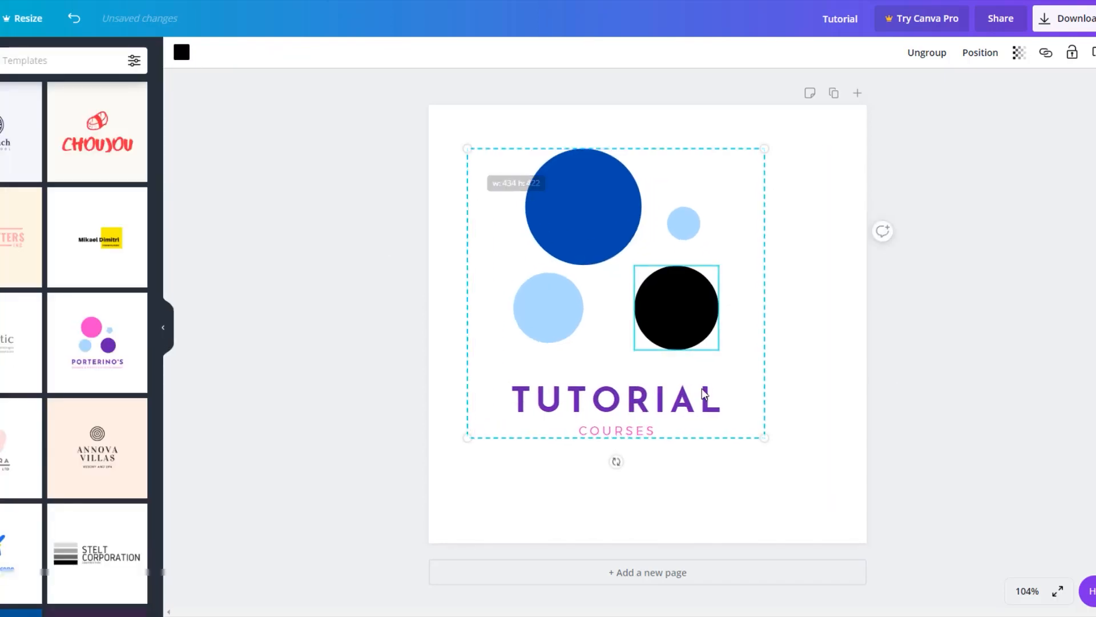
drag(765, 437, 822, 497)
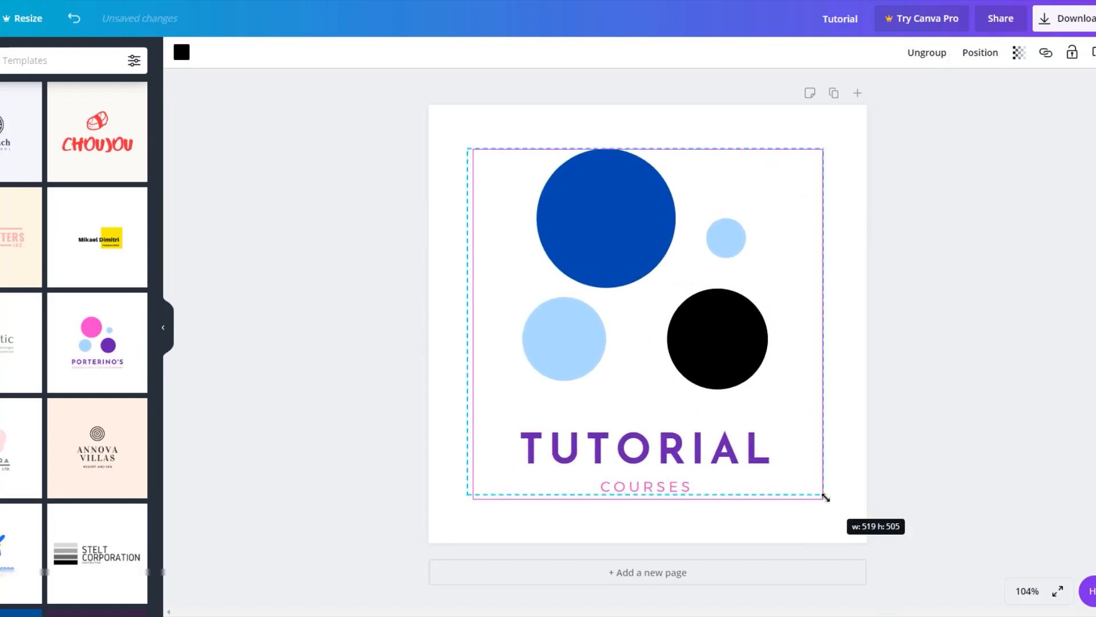
click(999, 384)
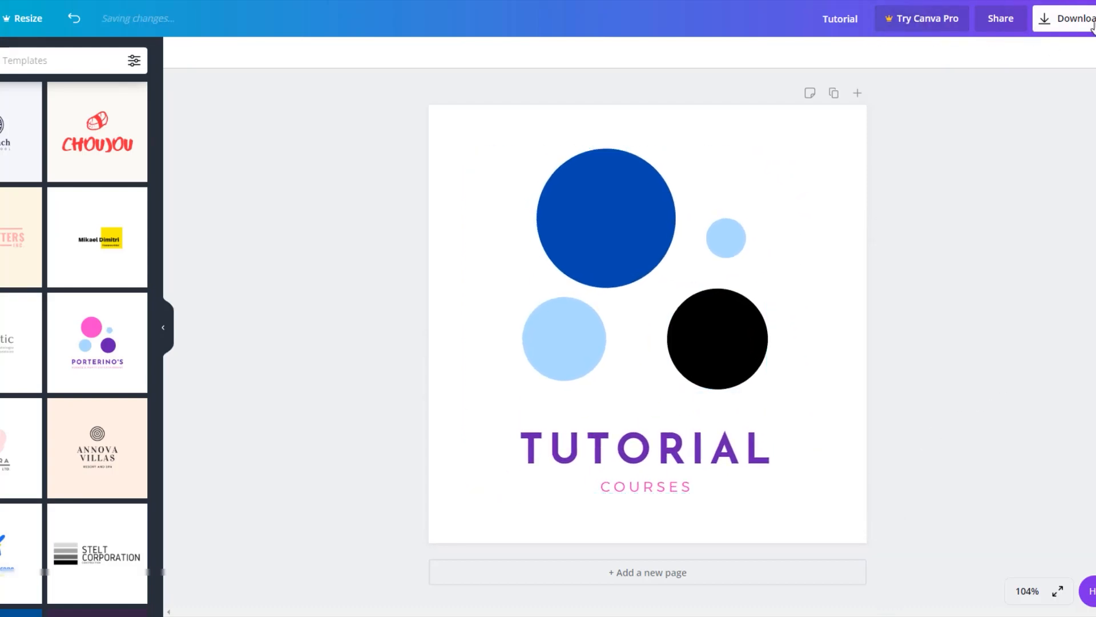
Download the finished logo design from Canva.
click(1074, 25)
click(1043, 242)
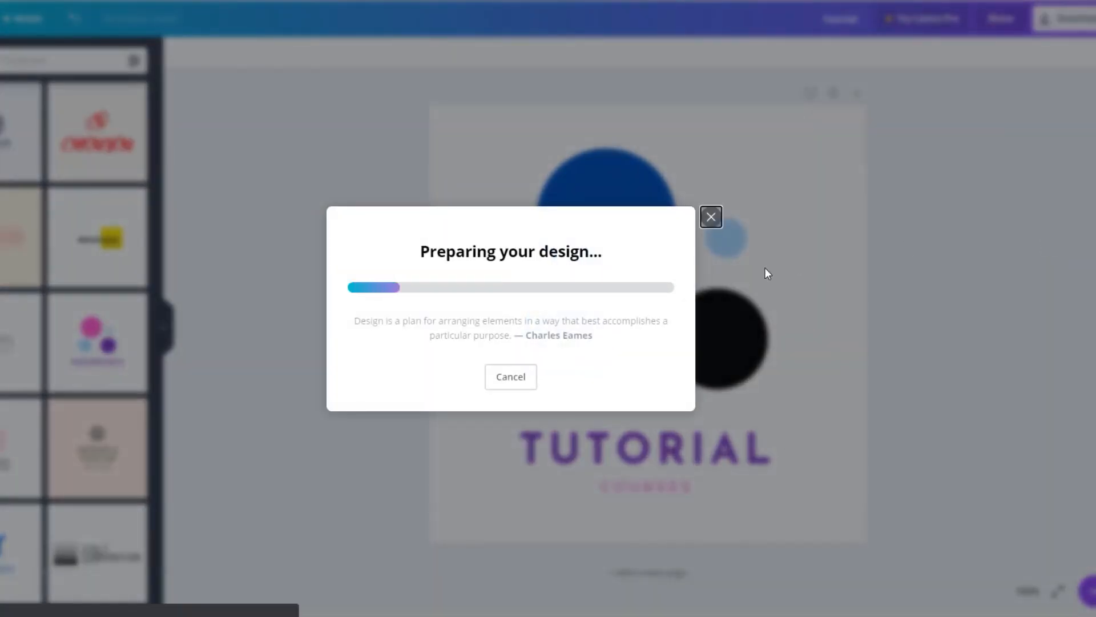
click(709, 78)
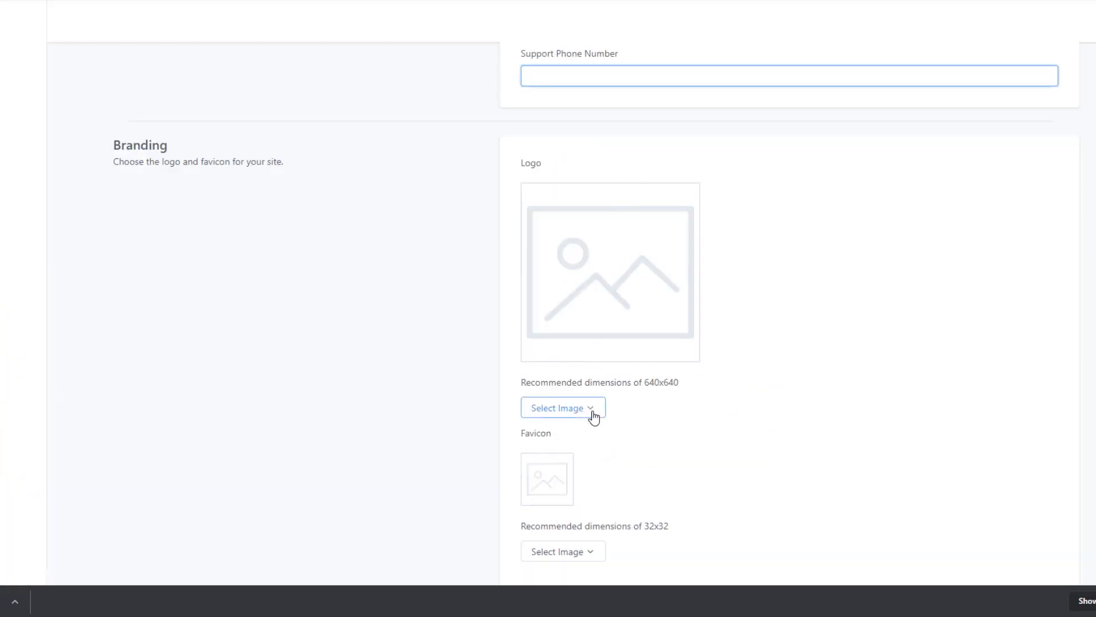
Upload the downloaded Tutorial Courses image as the site's logo in the Branding section.
click(594, 417)
click(577, 443)
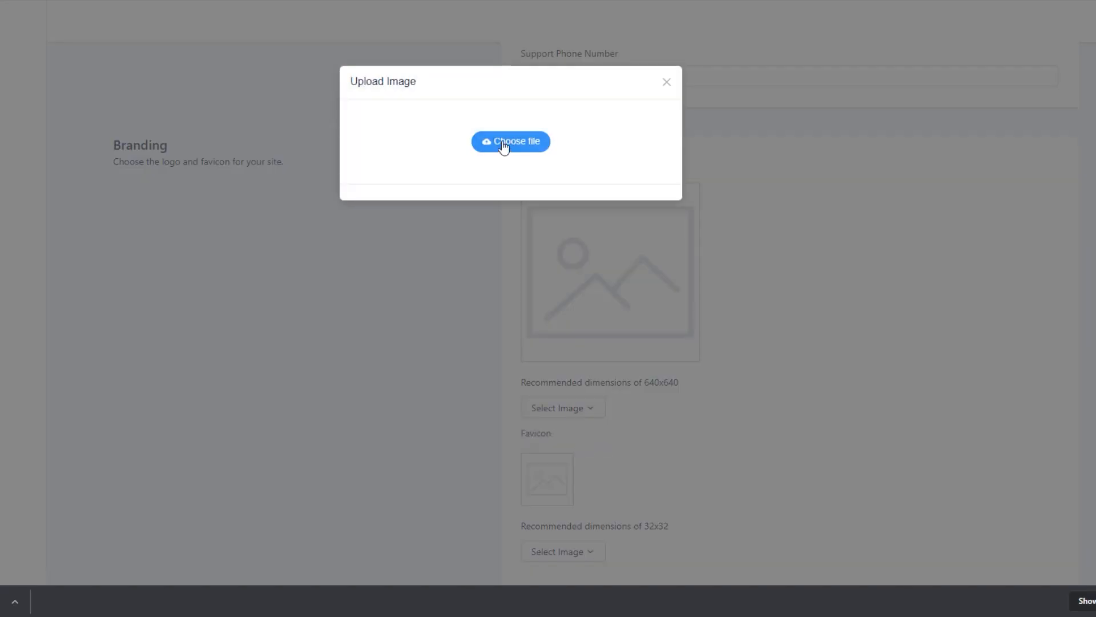
click(504, 148)
click(24, 52)
click(486, 411)
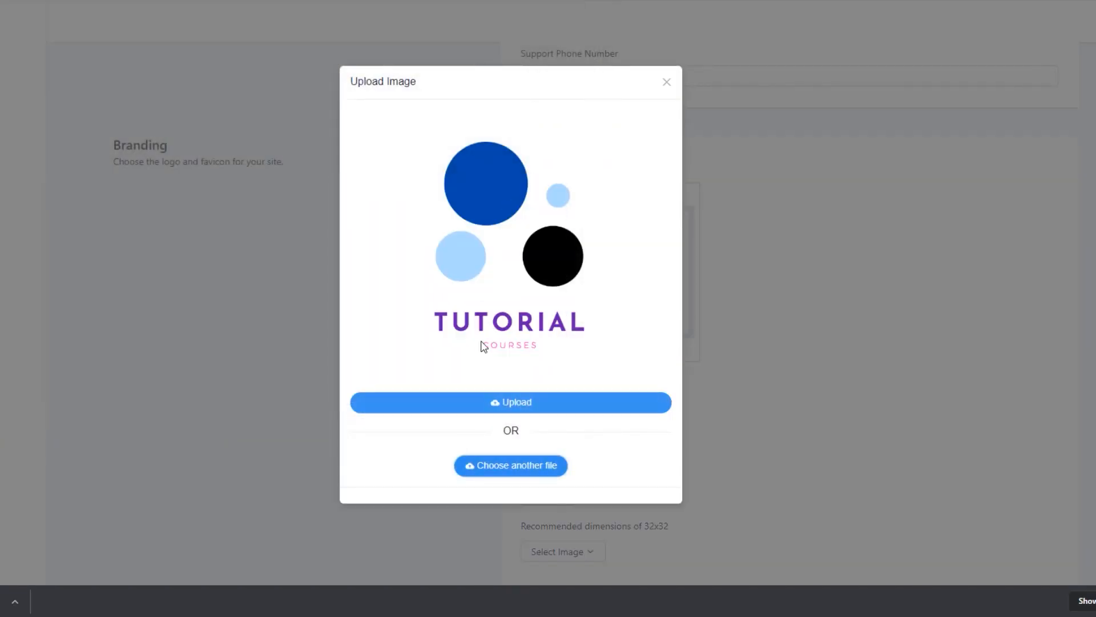
click(550, 412)
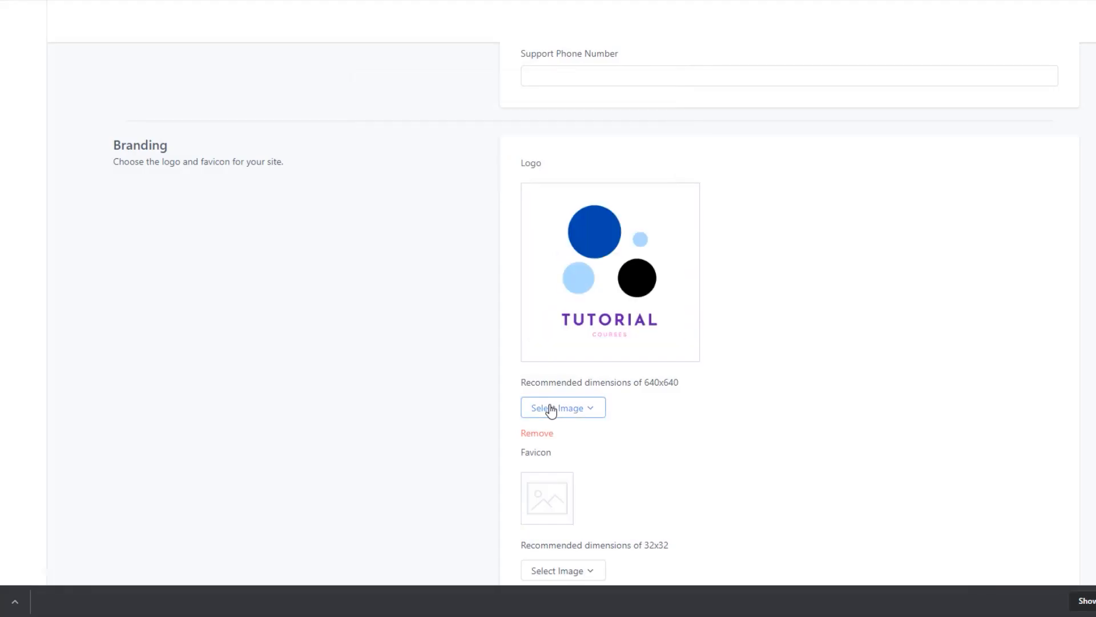
Save the site details with the new title, subdomain, support email and logo.
scroll(651, 394, down, 1)
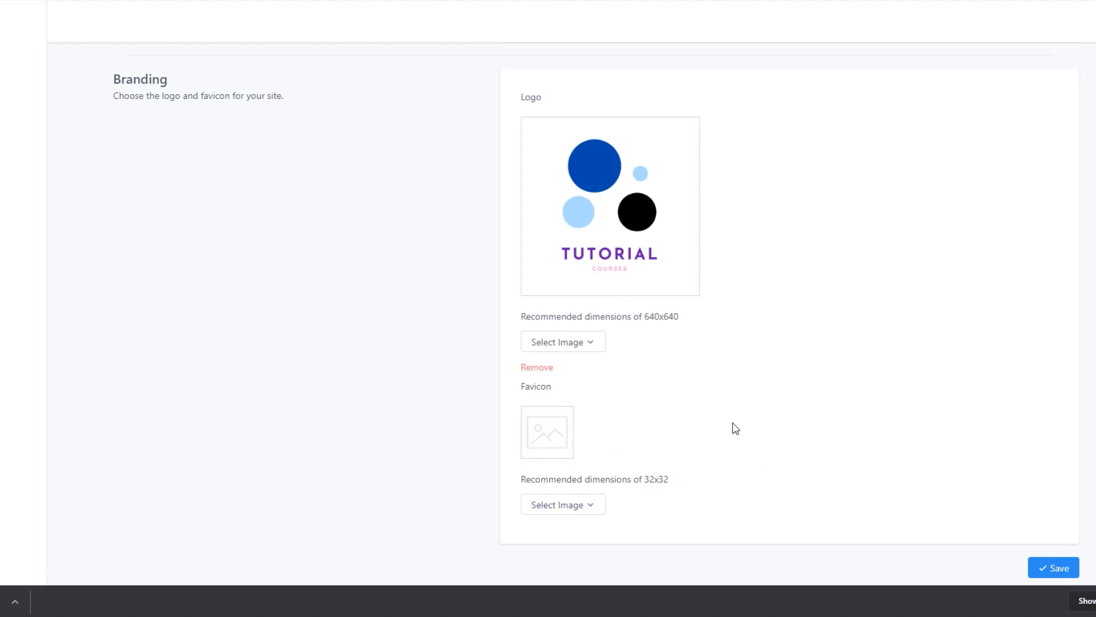
scroll(736, 428, up, 6)
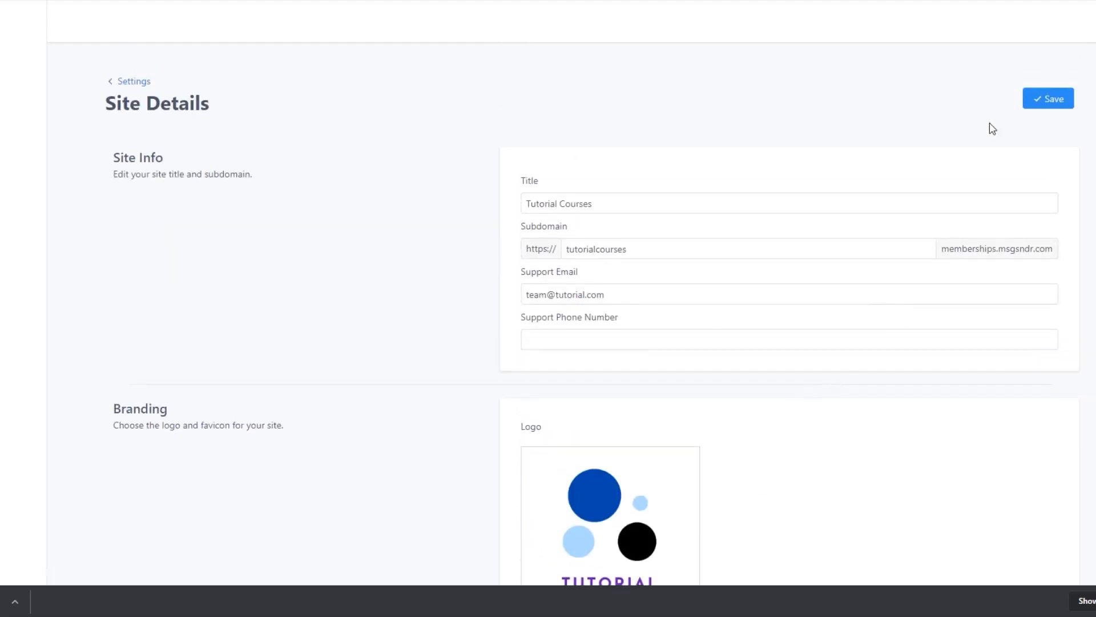
click(1047, 98)
Leave Site Details, reopen it to review the subdomain entry, and return to the site settings overview.
click(128, 81)
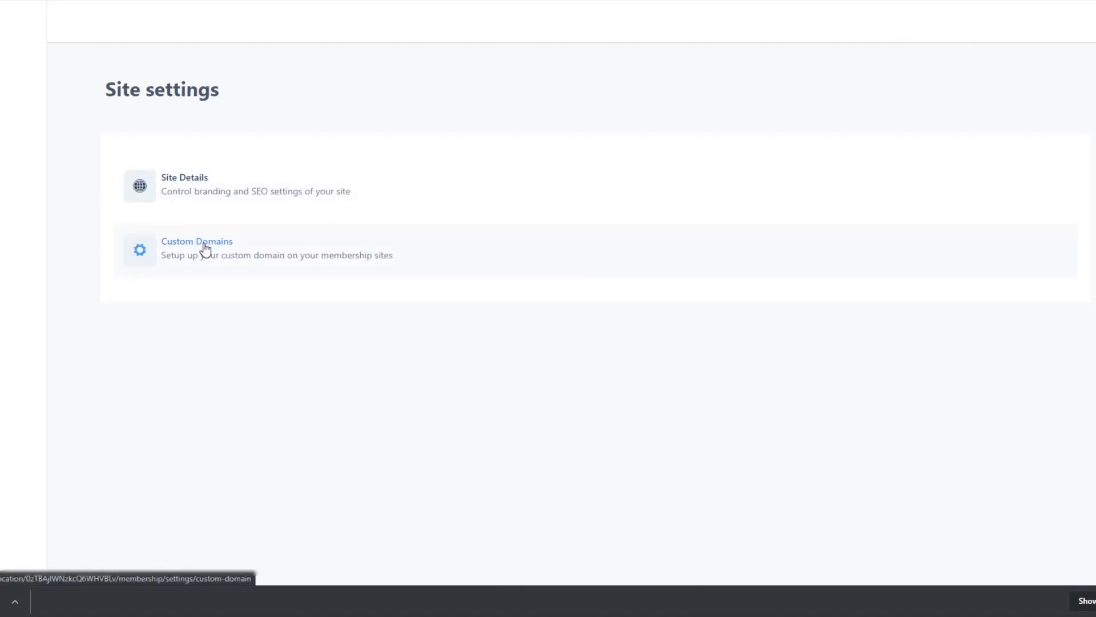
click(220, 194)
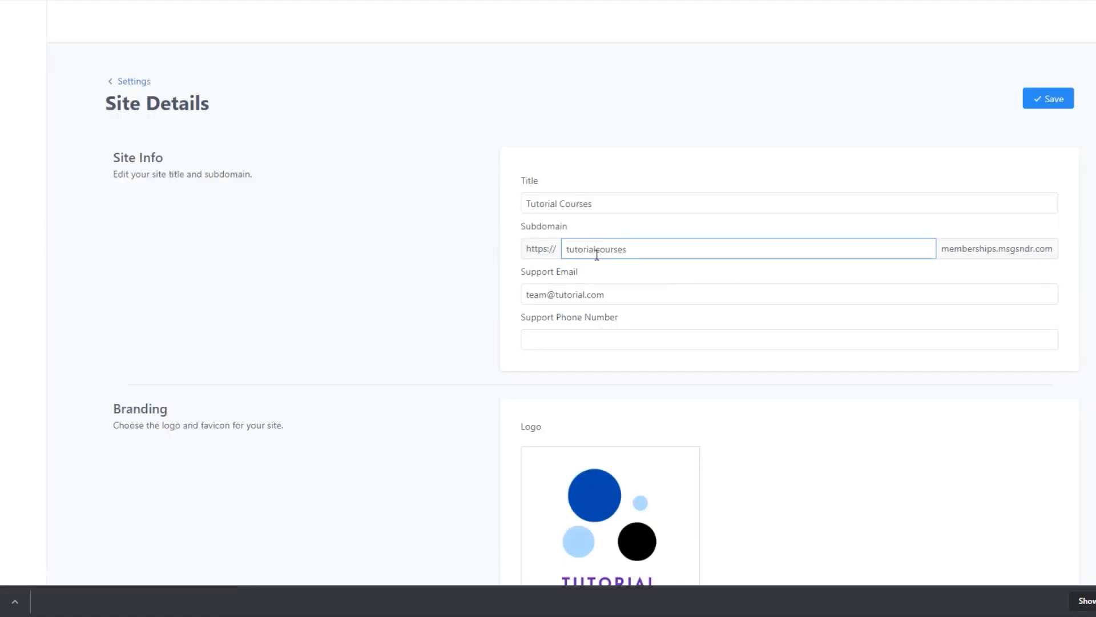
drag(630, 251, 536, 249)
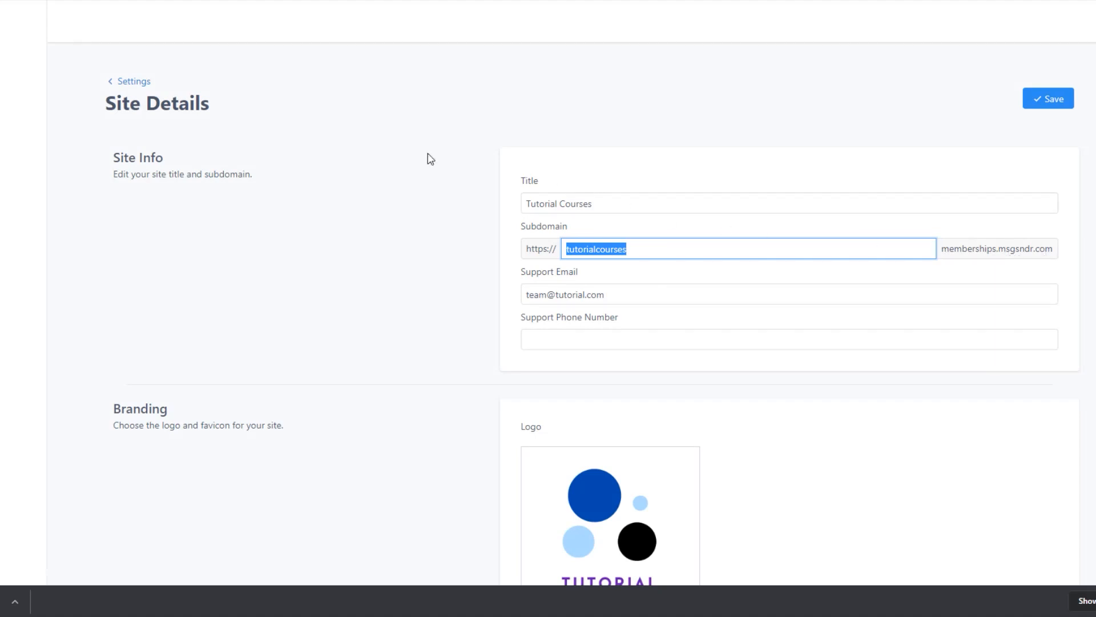
click(137, 81)
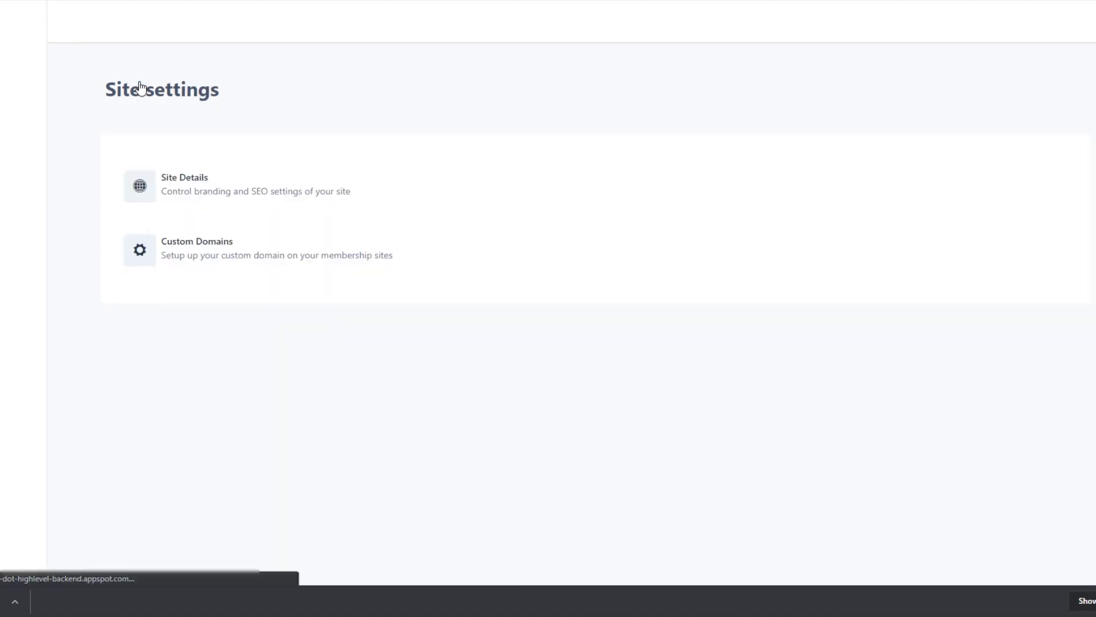
Open the custom domain setup and enter courses.tutorialfunnel.com as the existing domain to connect.
click(204, 243)
click(493, 240)
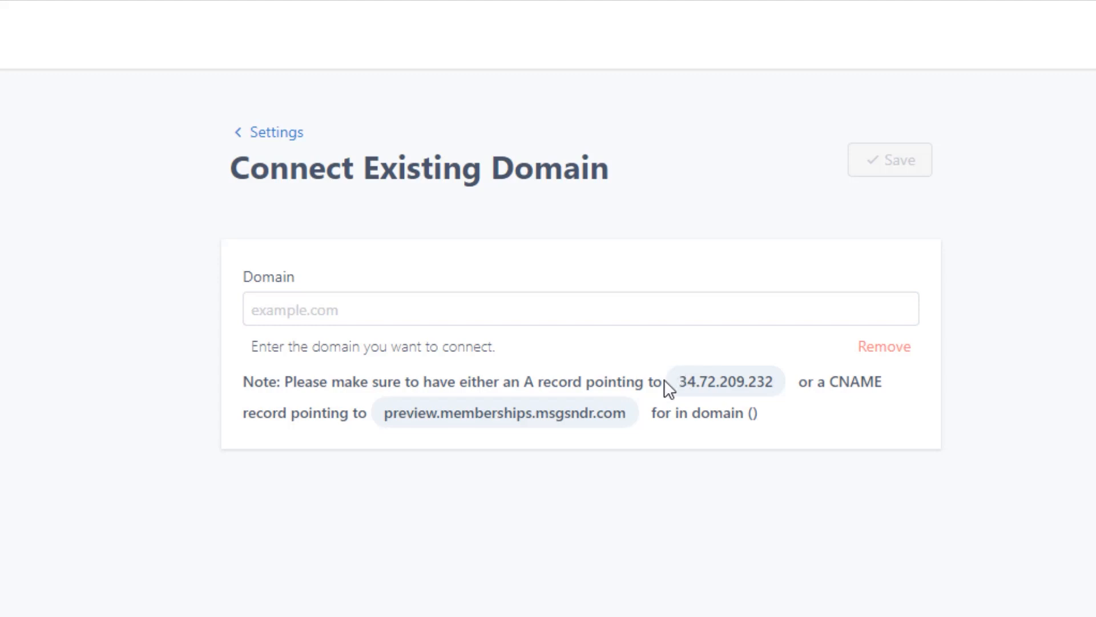
click(361, 309)
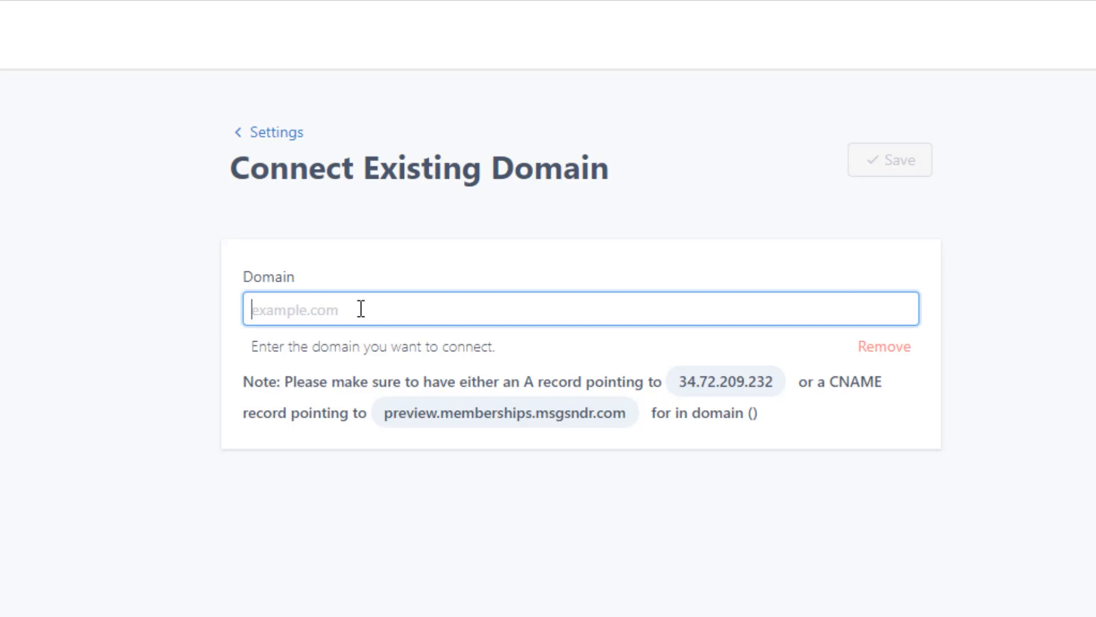
text(courses.t)
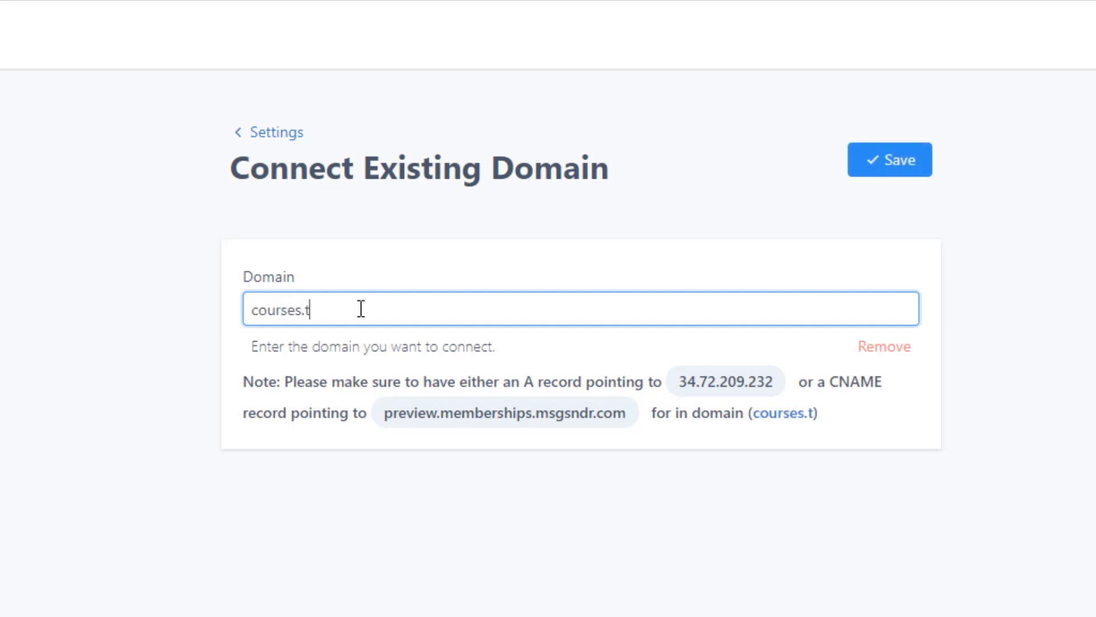
text(utorialfunnel.com)
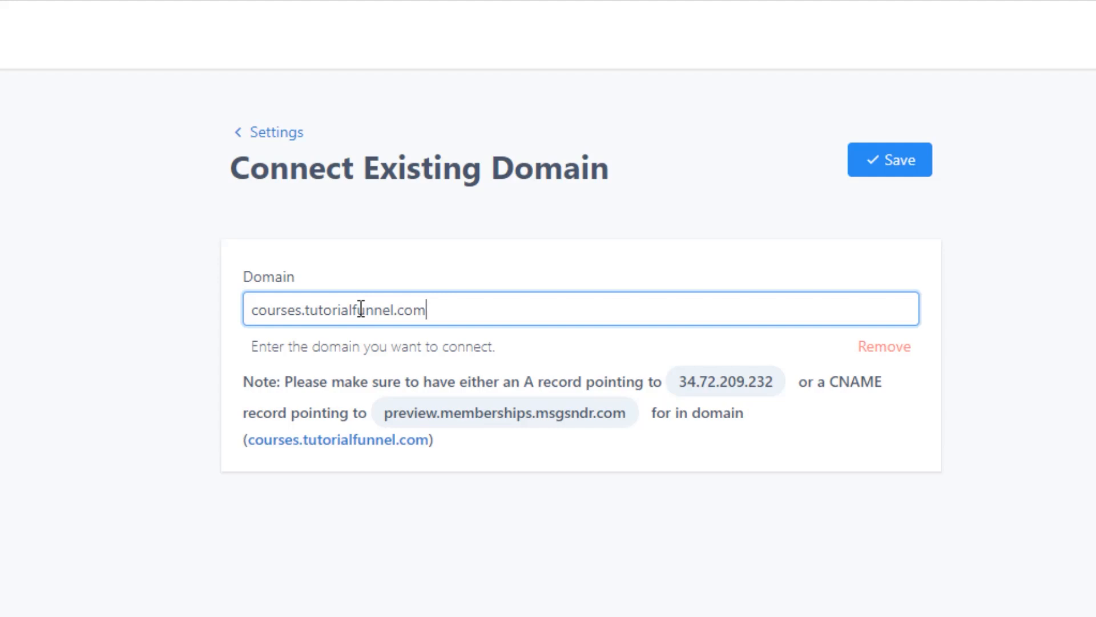
drag(306, 309, 444, 315)
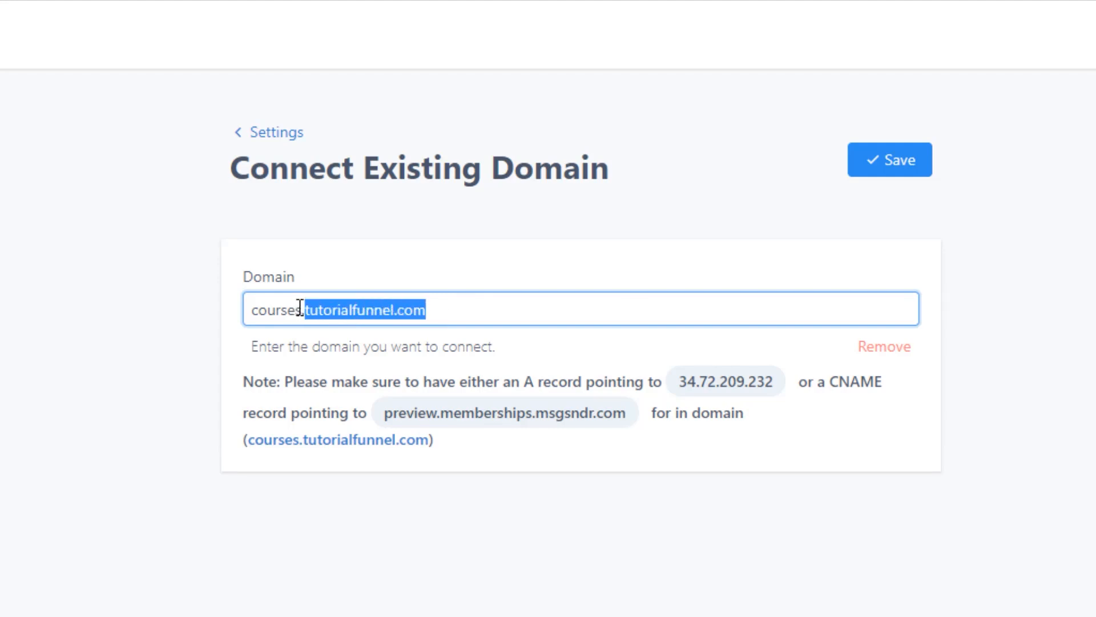
drag(299, 309, 162, 306)
click(323, 310)
drag(455, 310, 174, 299)
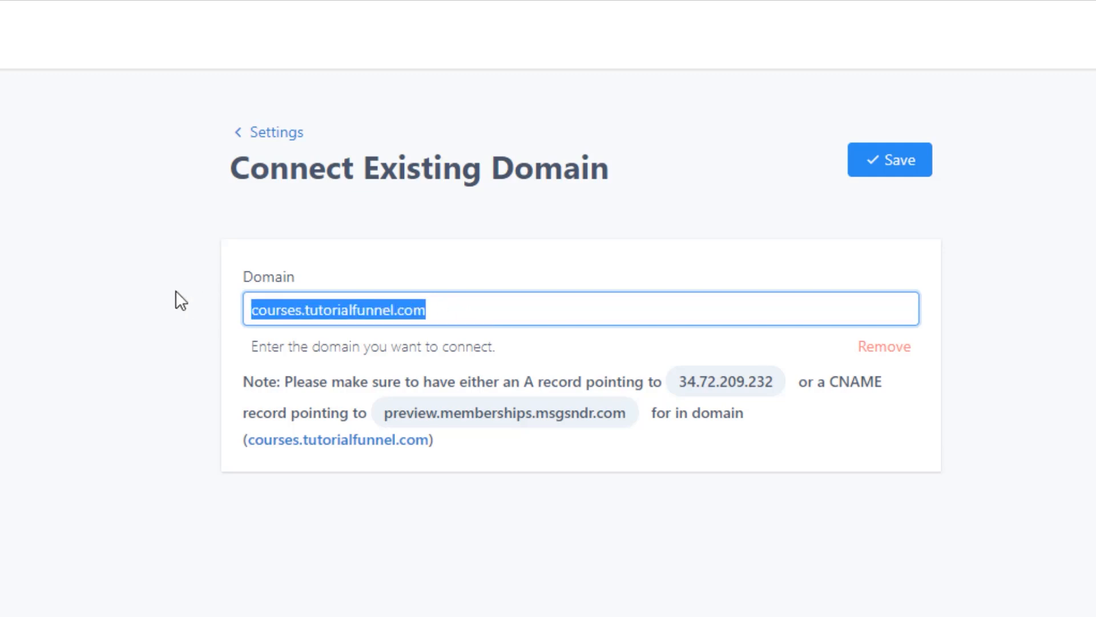
click(451, 310)
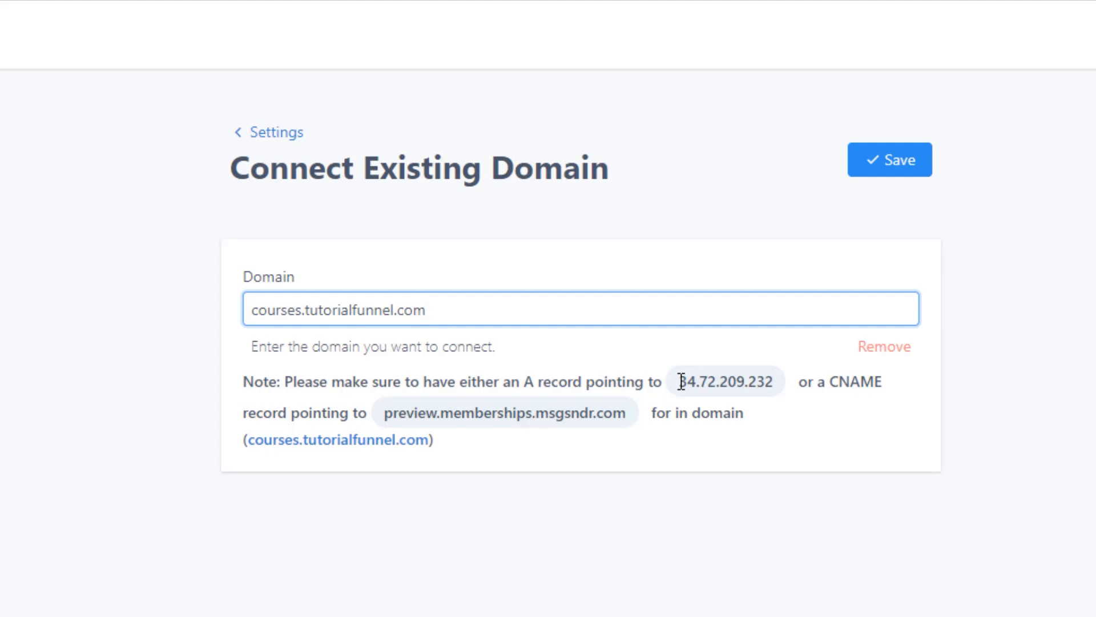
Copy the A record IP address 34.72.209.232 and start a new A record in GoDaddy's DNS Management for tutorialfunnel.com.
drag(681, 381, 773, 380)
key(ctrl+c)
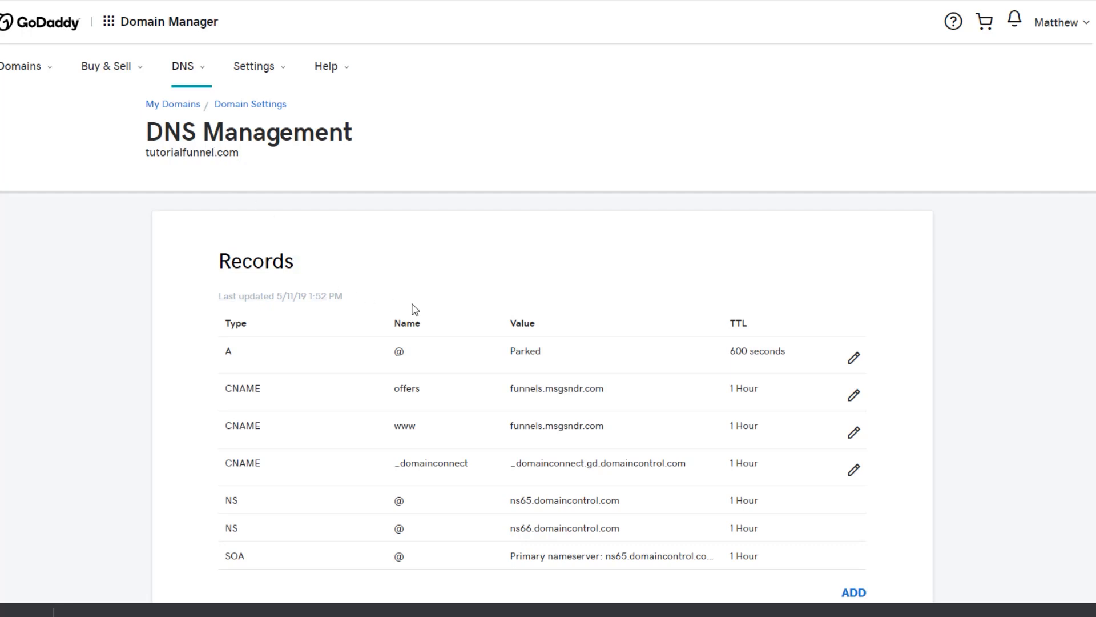
scroll(417, 309, down, 3)
click(854, 388)
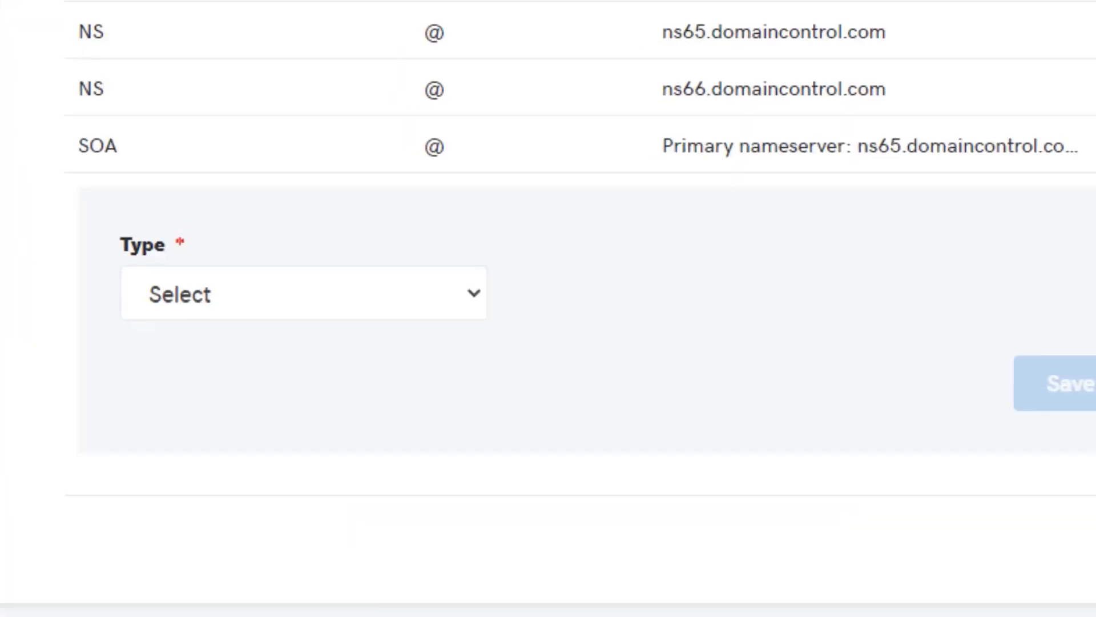
click(265, 279)
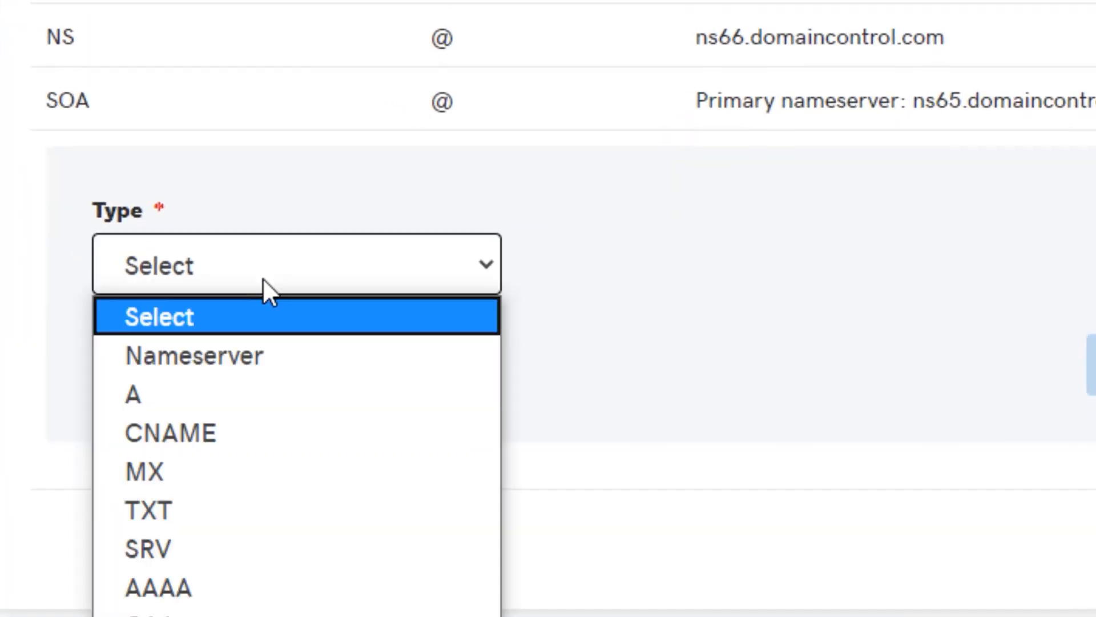
click(214, 391)
Set the A record's host to courses, point it to 34.72.209.232, and save the record.
click(636, 266)
text(courses)
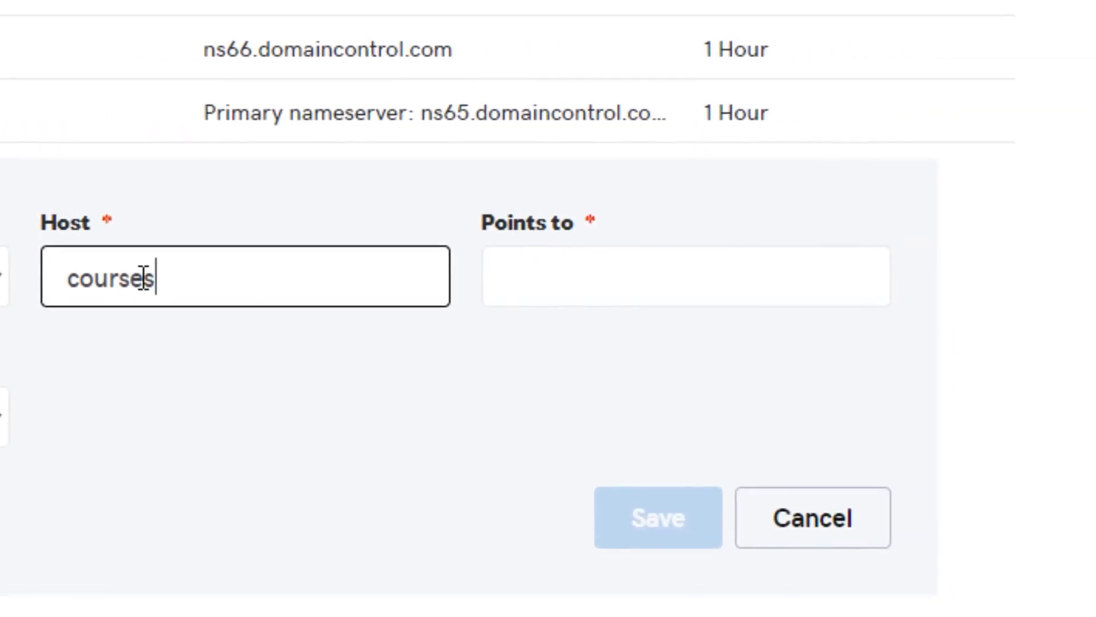
key(Tab)
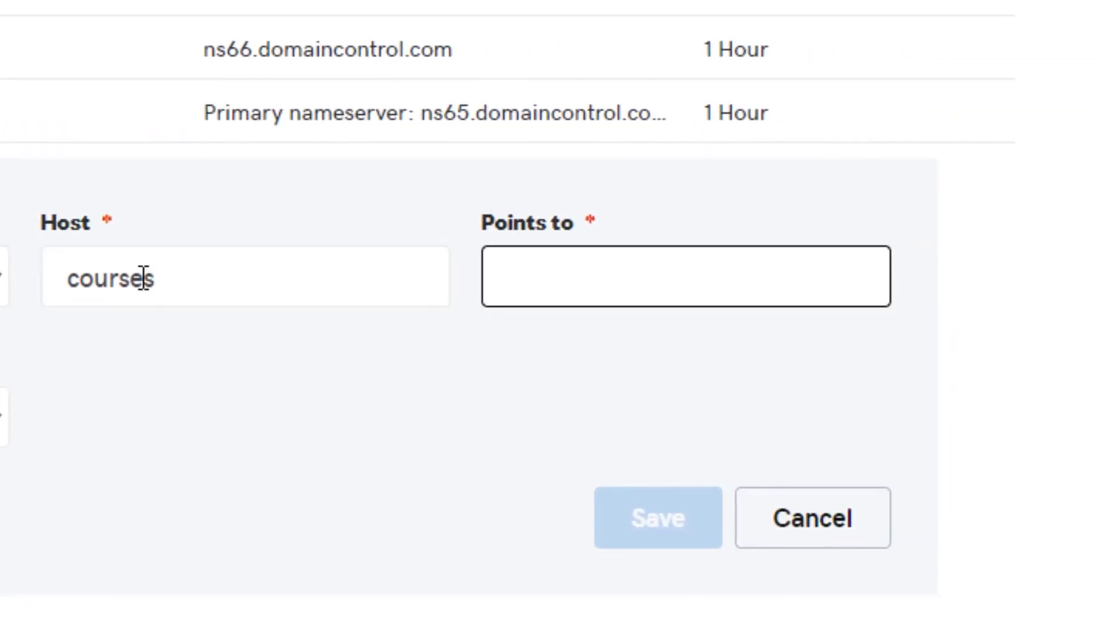
key(ctrl+v)
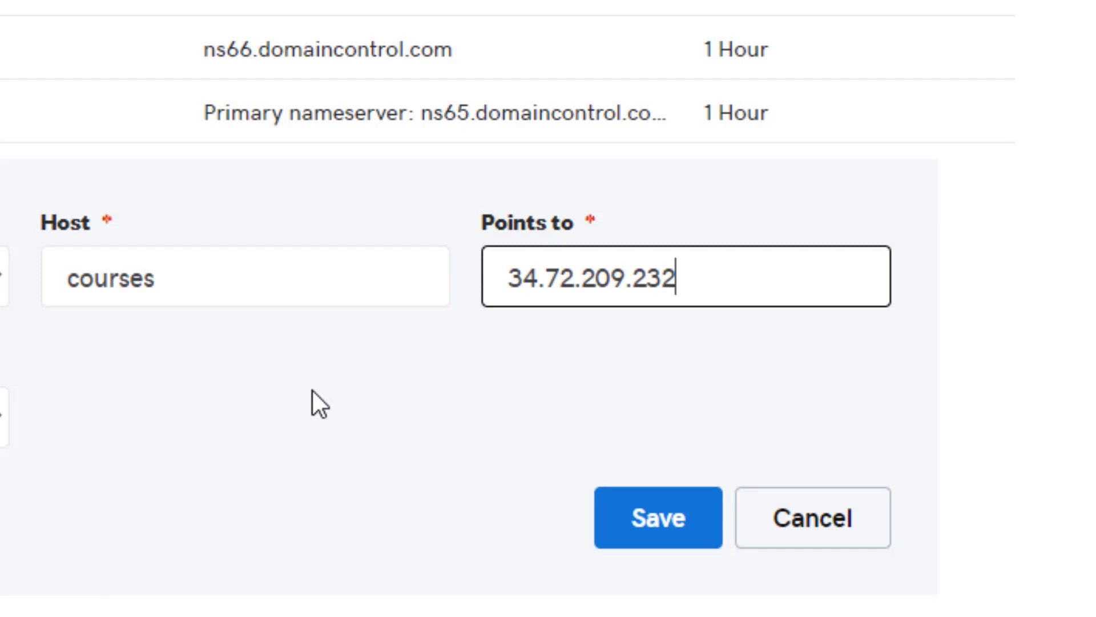
click(253, 294)
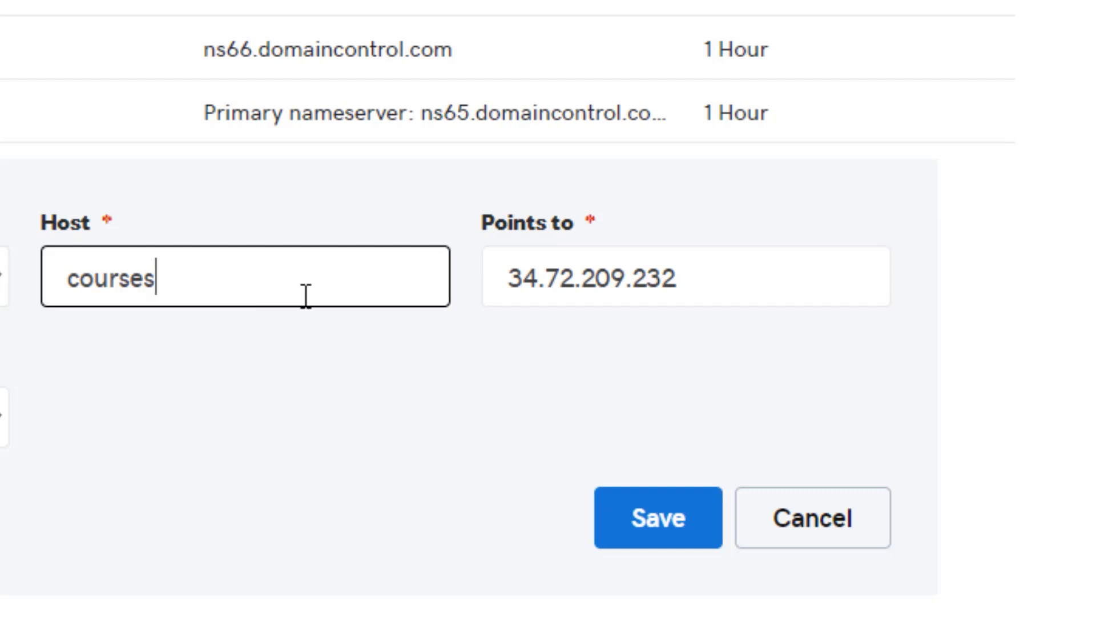
click(685, 534)
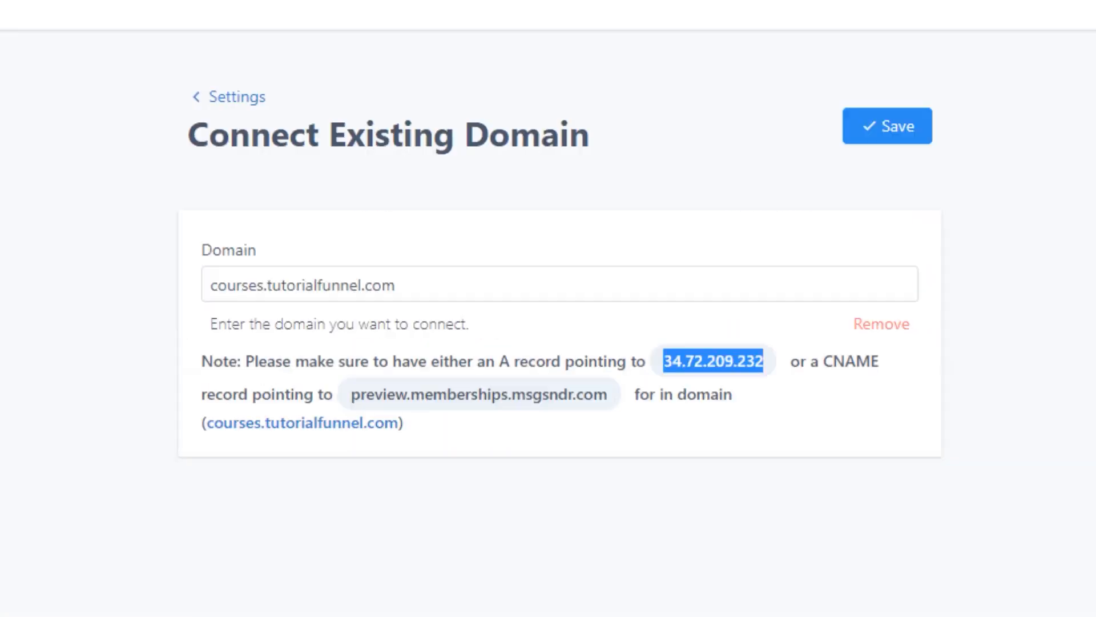
Switch back to the membership site's domain page, save courses.tutorialfunnel.com as the connected domain, and return to the site settings overview.
click(847, 292)
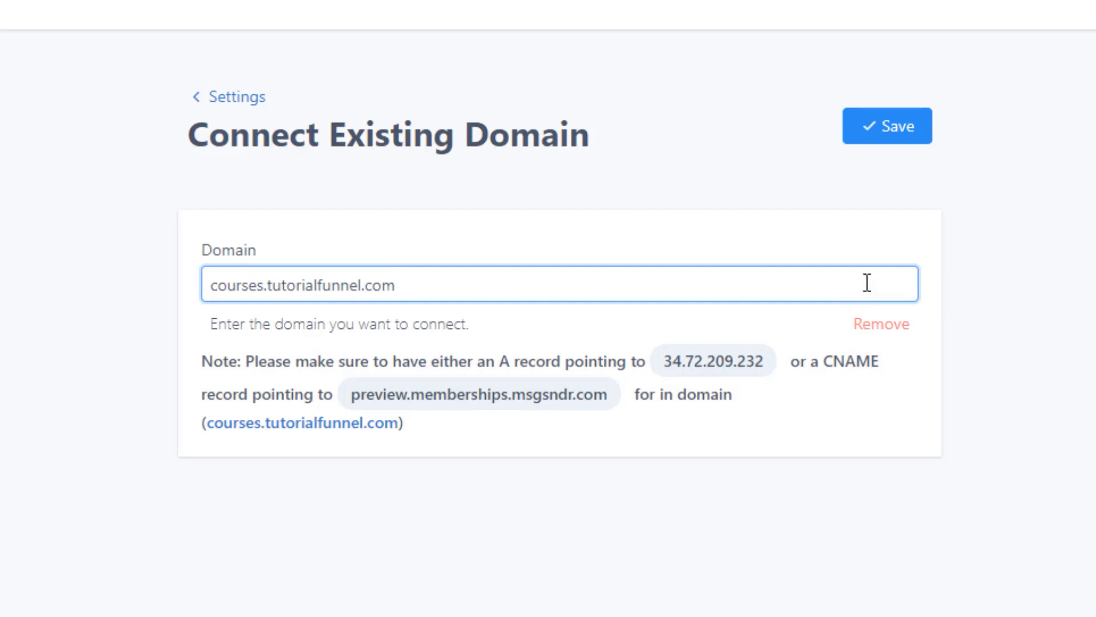
click(896, 130)
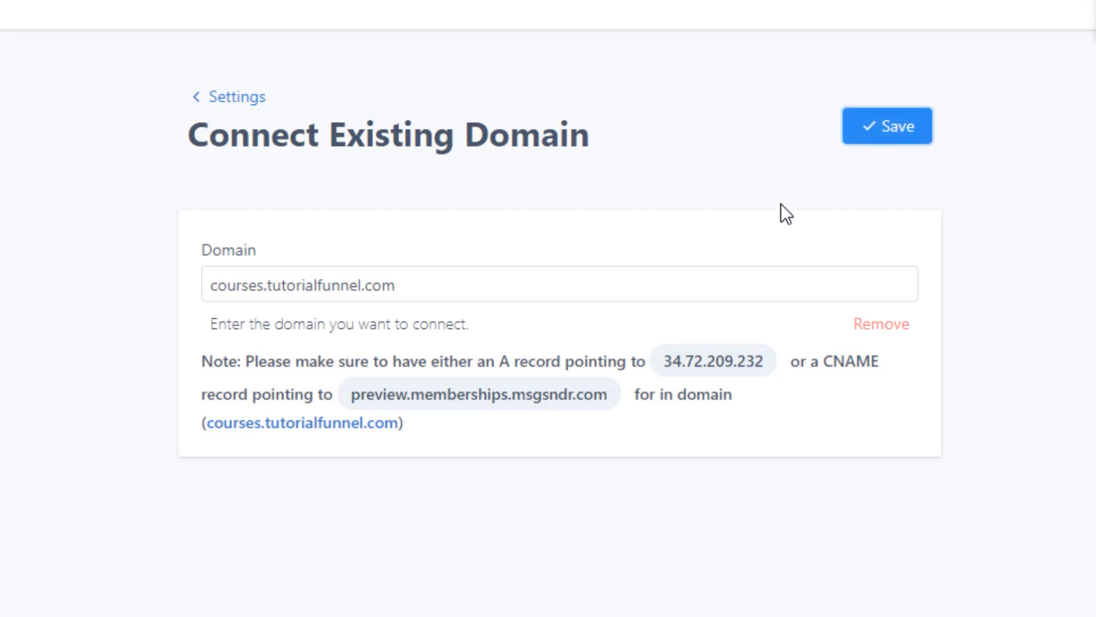
click(235, 98)
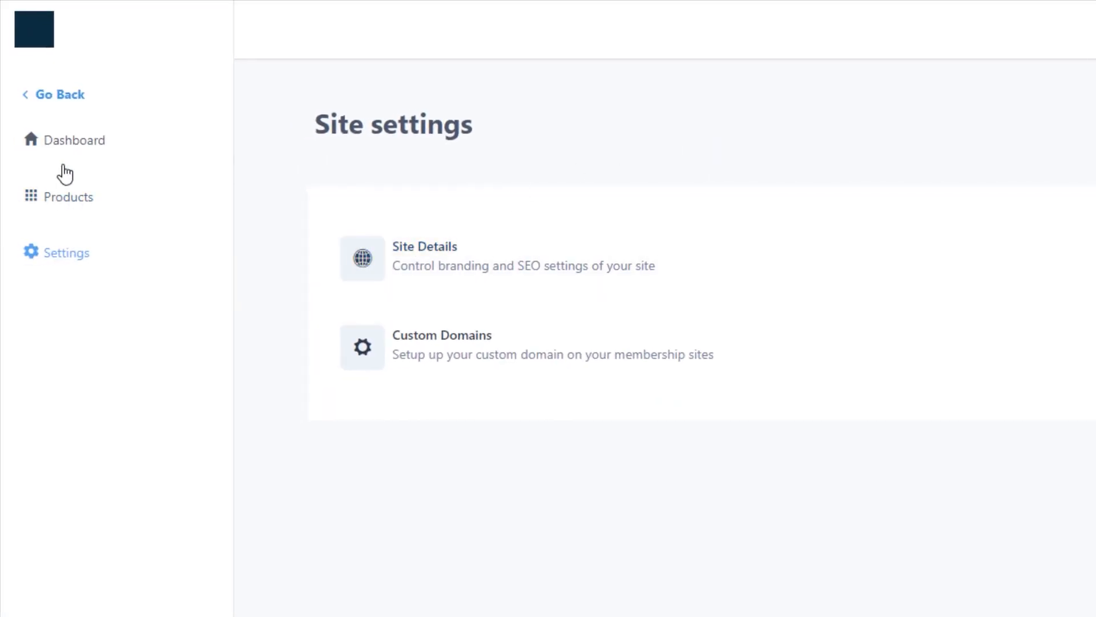